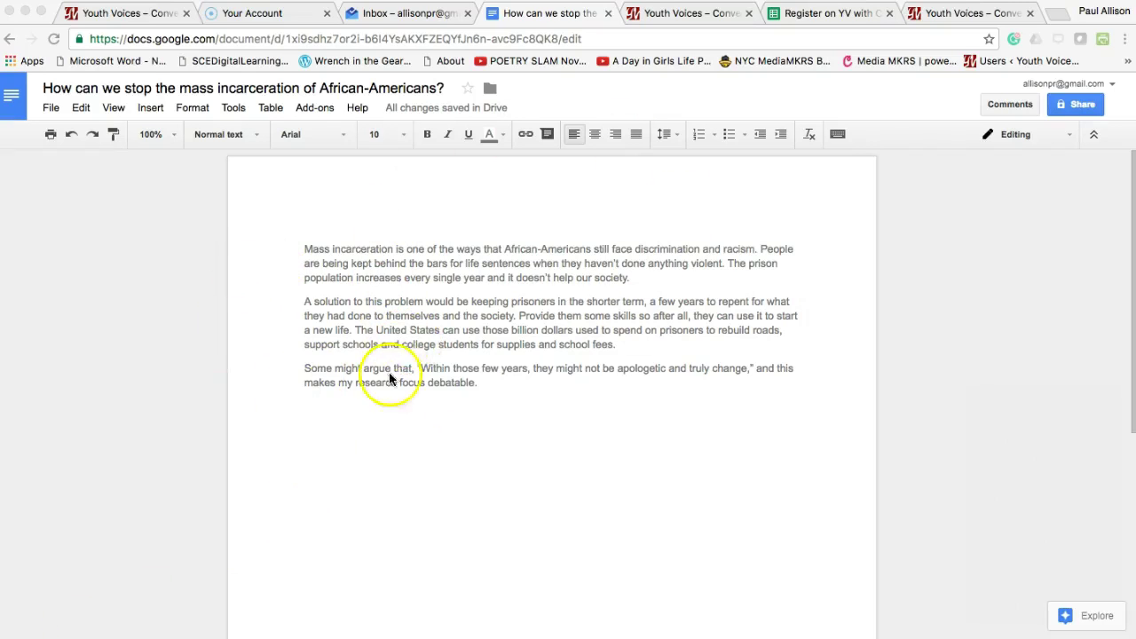
# Switch to the Youth Voices site, open its member dashboard and start a new page
pyautogui.click(490, 382)
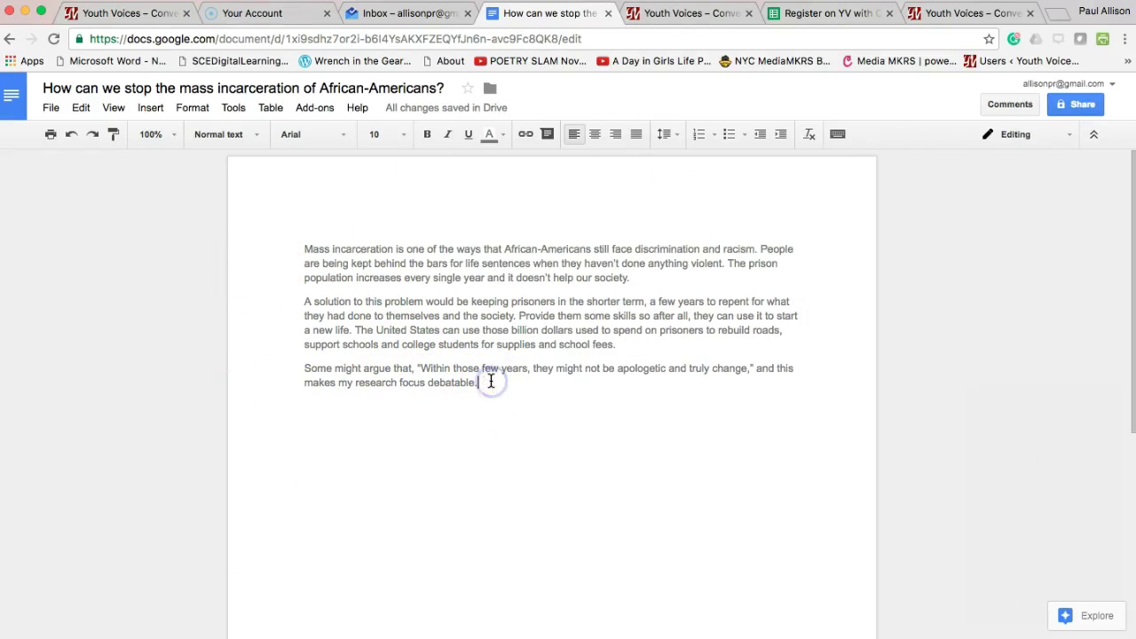
pyautogui.click(679, 14)
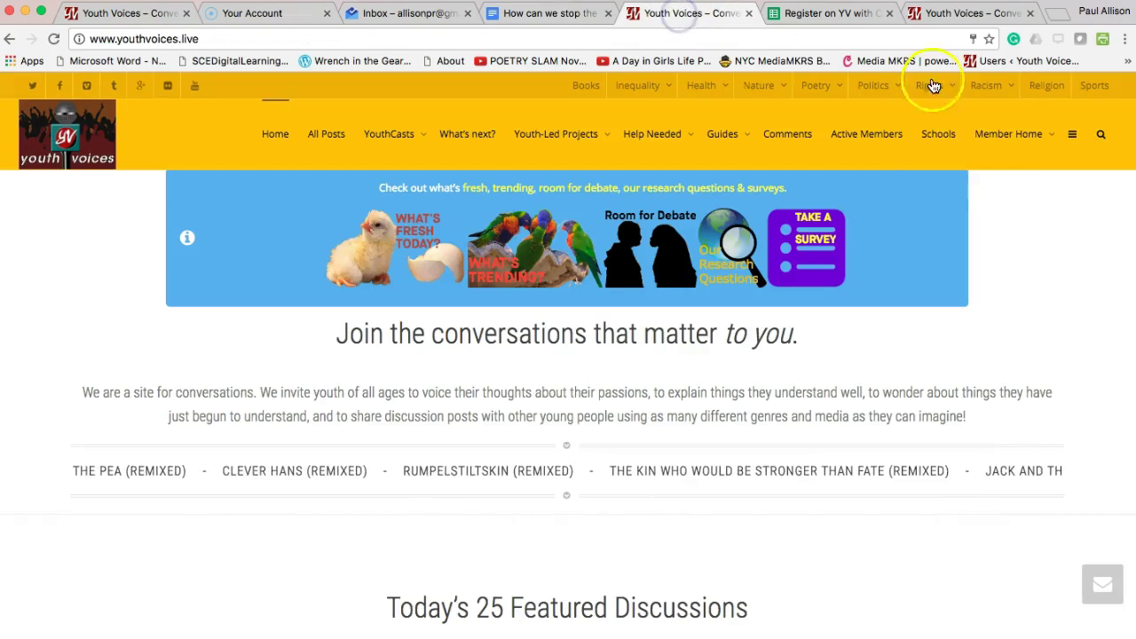
pyautogui.moveTo(1046, 136)
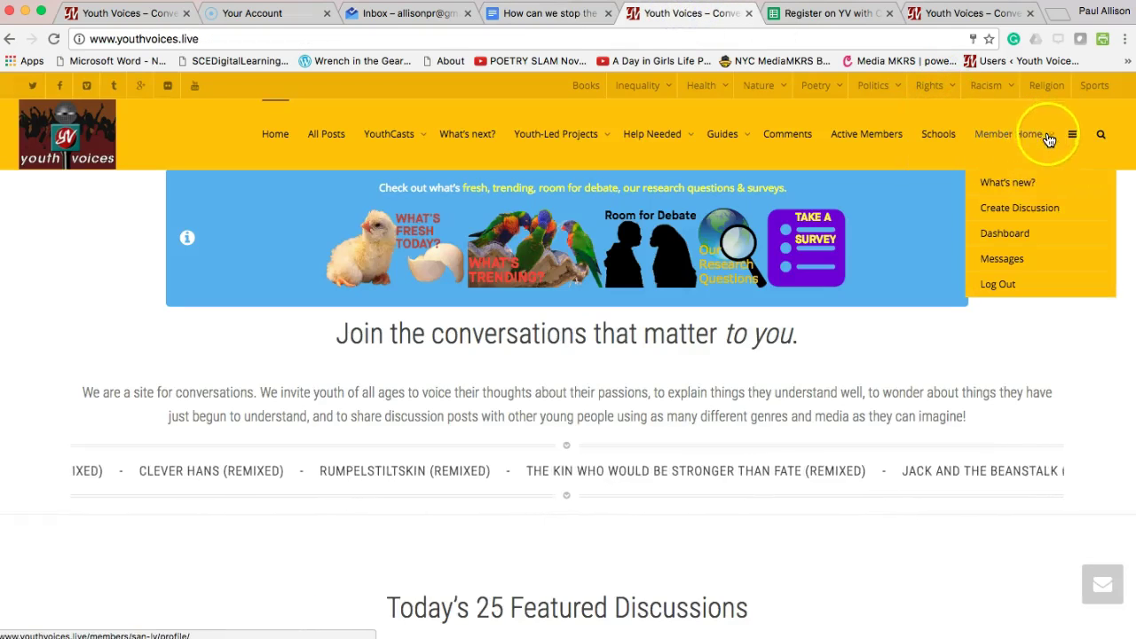
pyautogui.click(1007, 238)
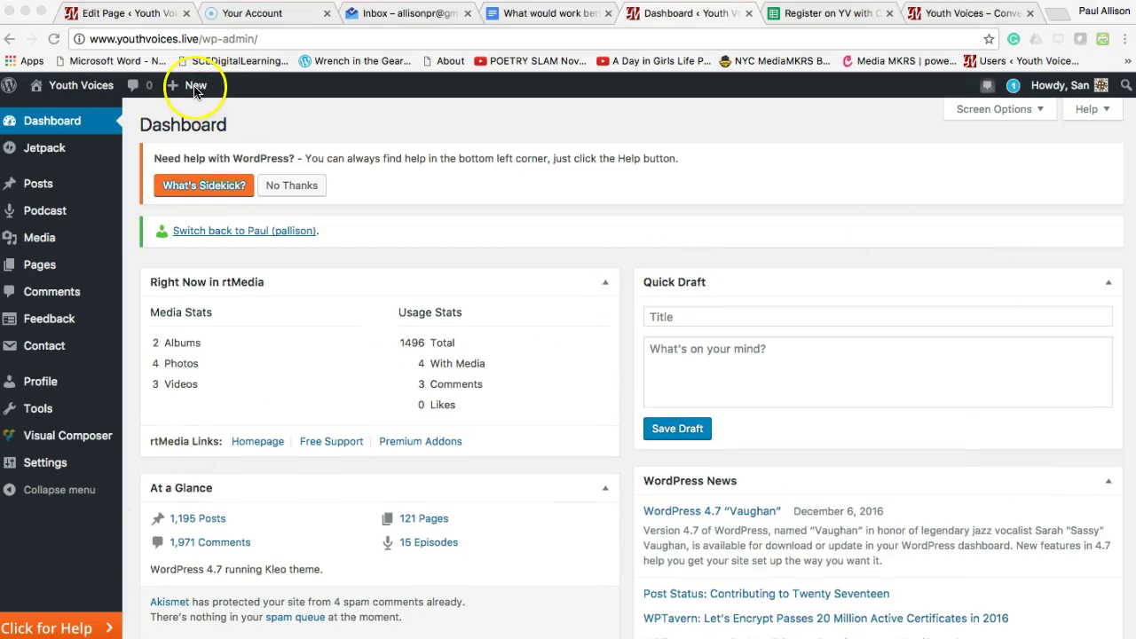
pyautogui.moveTo(195, 89)
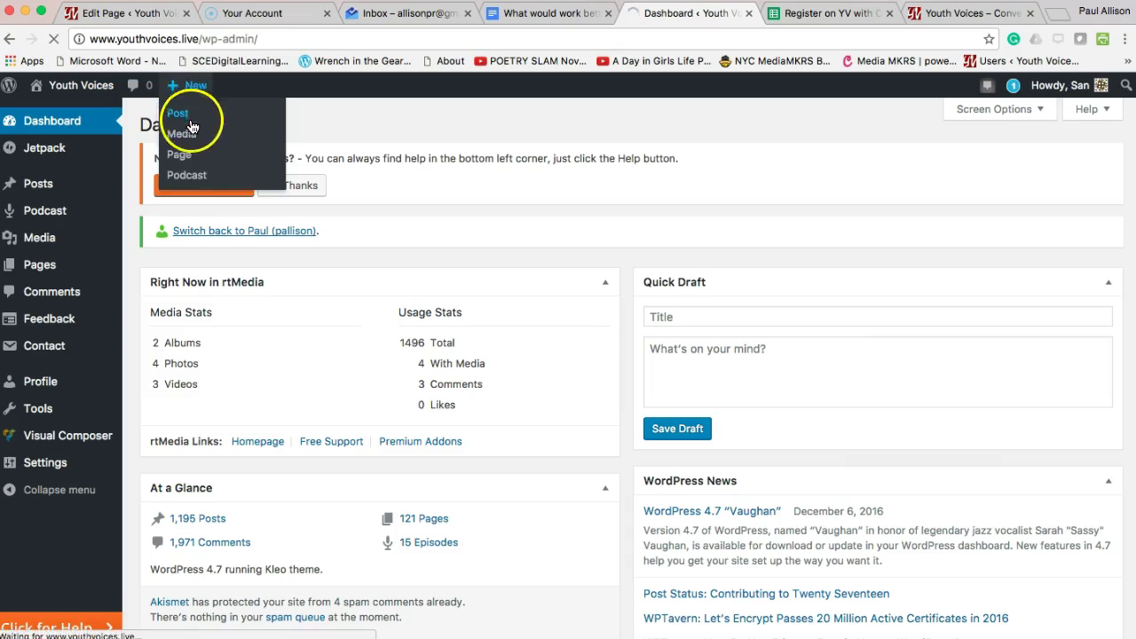
pyautogui.click(181, 156)
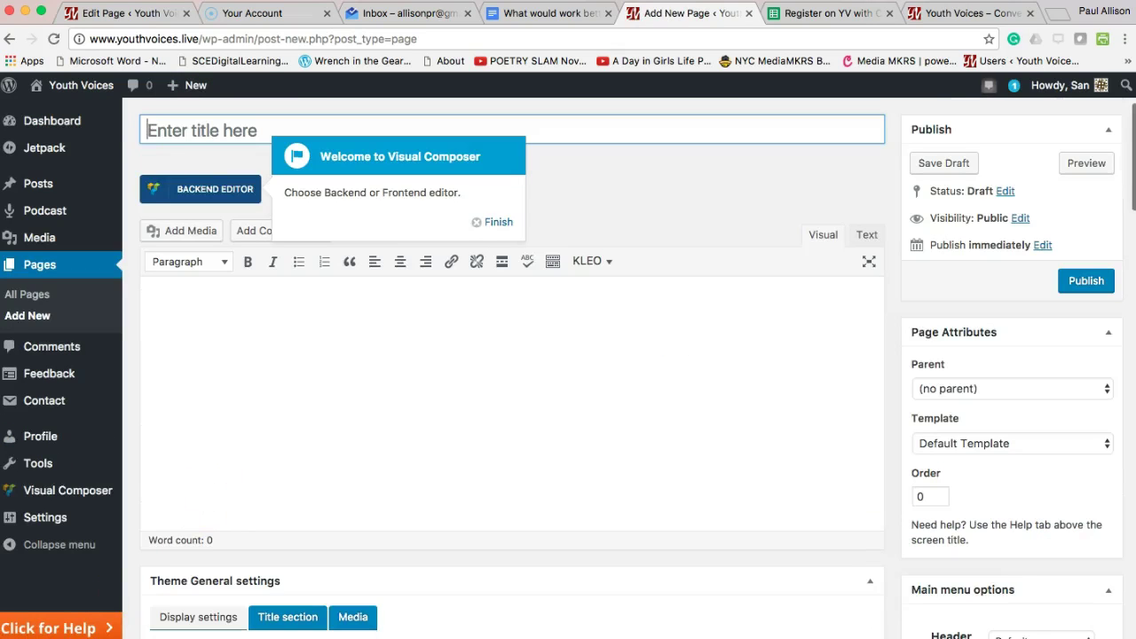
# Title the new page "How can we stop the mass incarceration of African-Americans? (Tag: prison)"
pyautogui.click(189, 193)
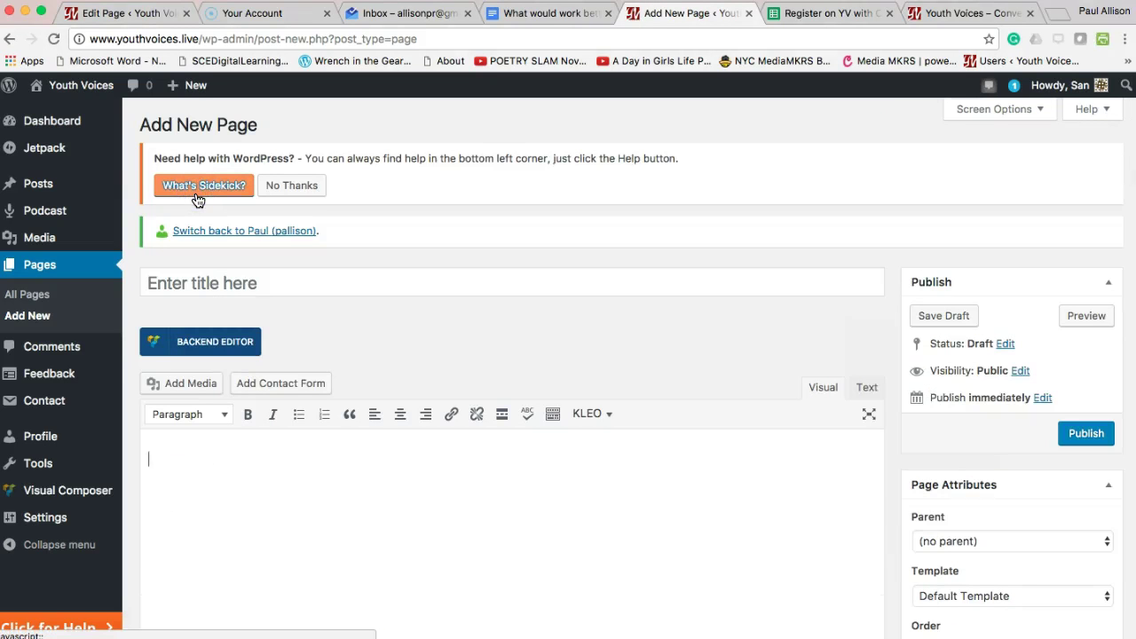
pyautogui.click(222, 341)
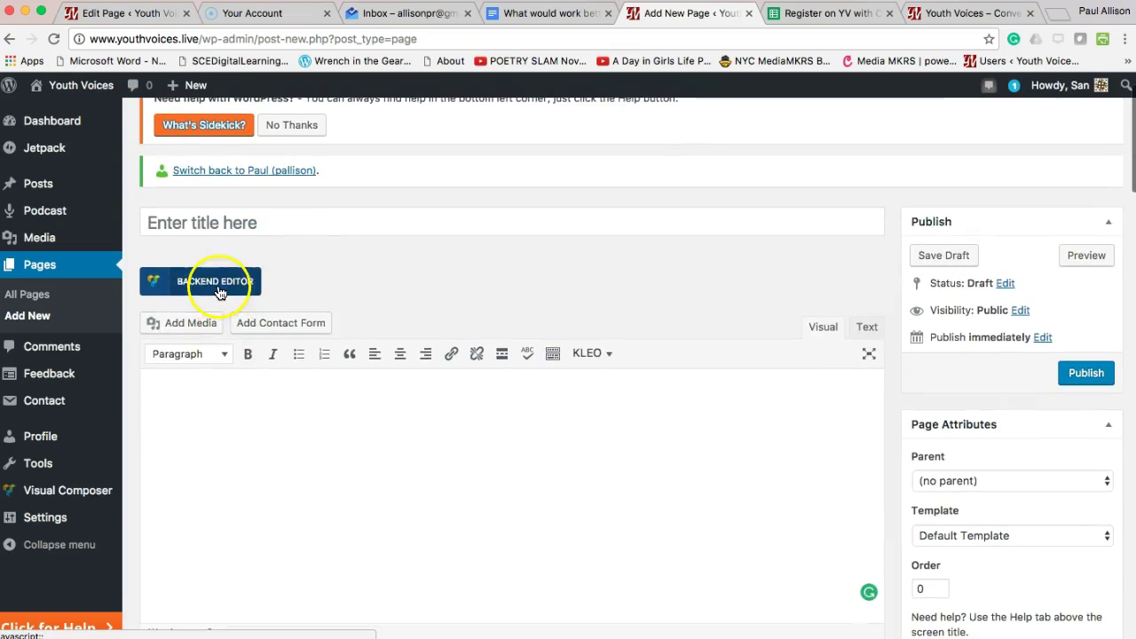
pyautogui.scroll(-3, 337, 228)
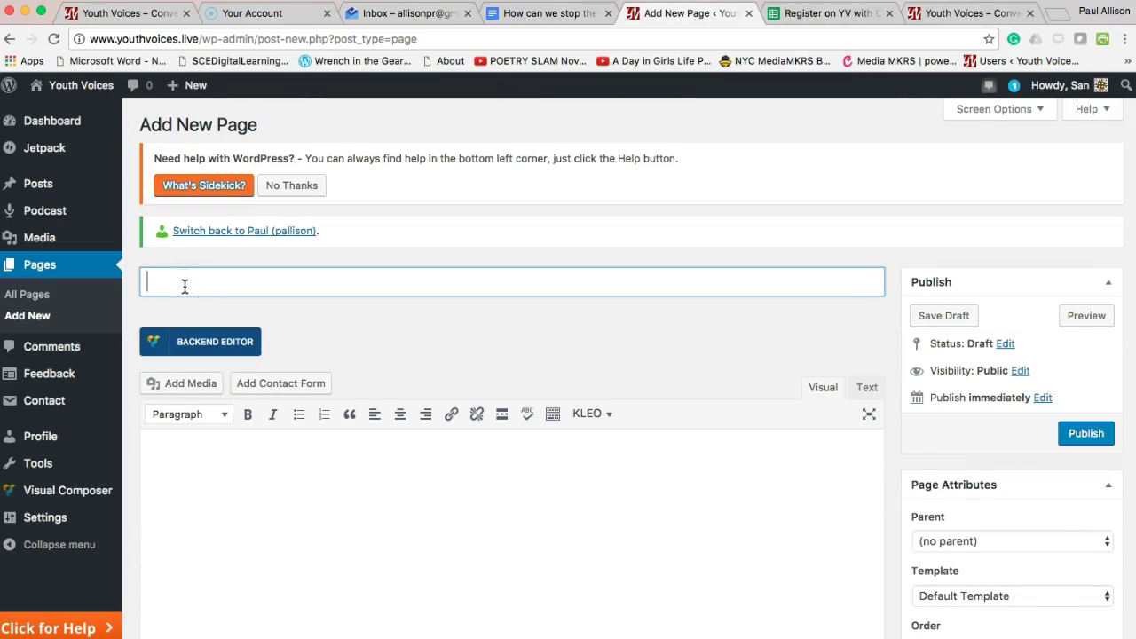
pyautogui.write('How can we stop the mass incarceration of African-Americans?')
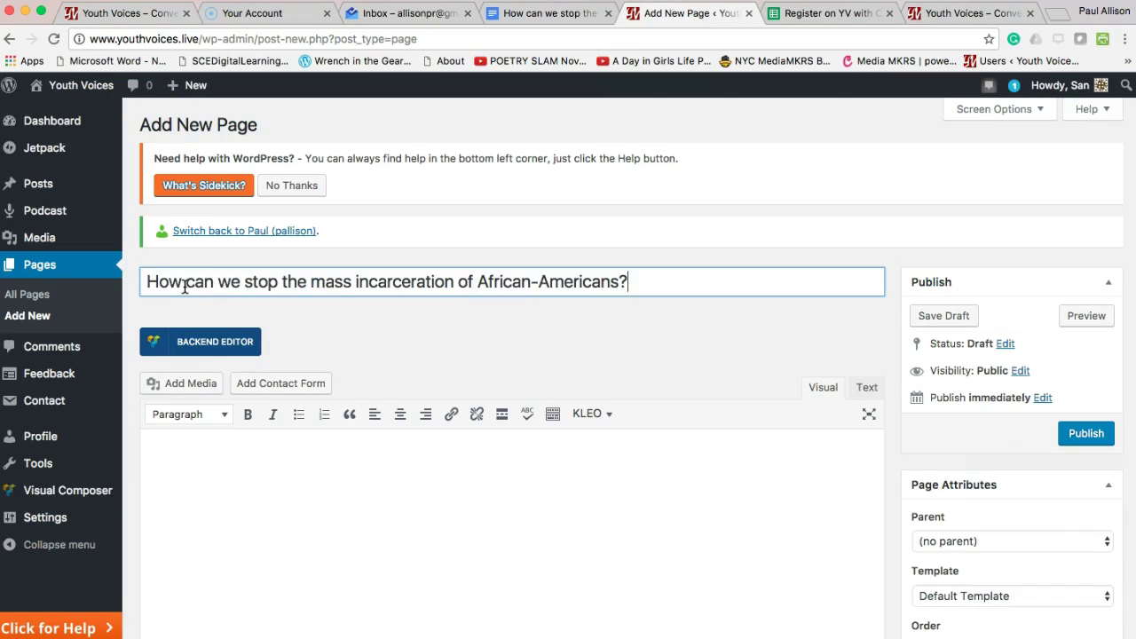
pyautogui.click(643, 280)
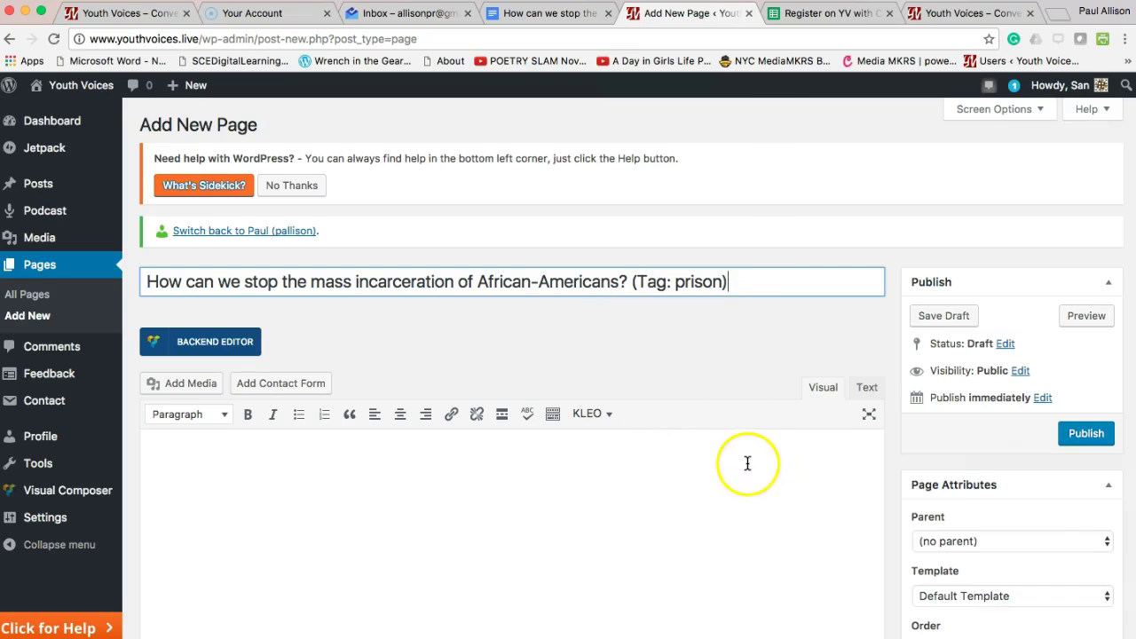
# Set the page's parent to Research Questions and save the page as a draft
pyautogui.click(928, 541)
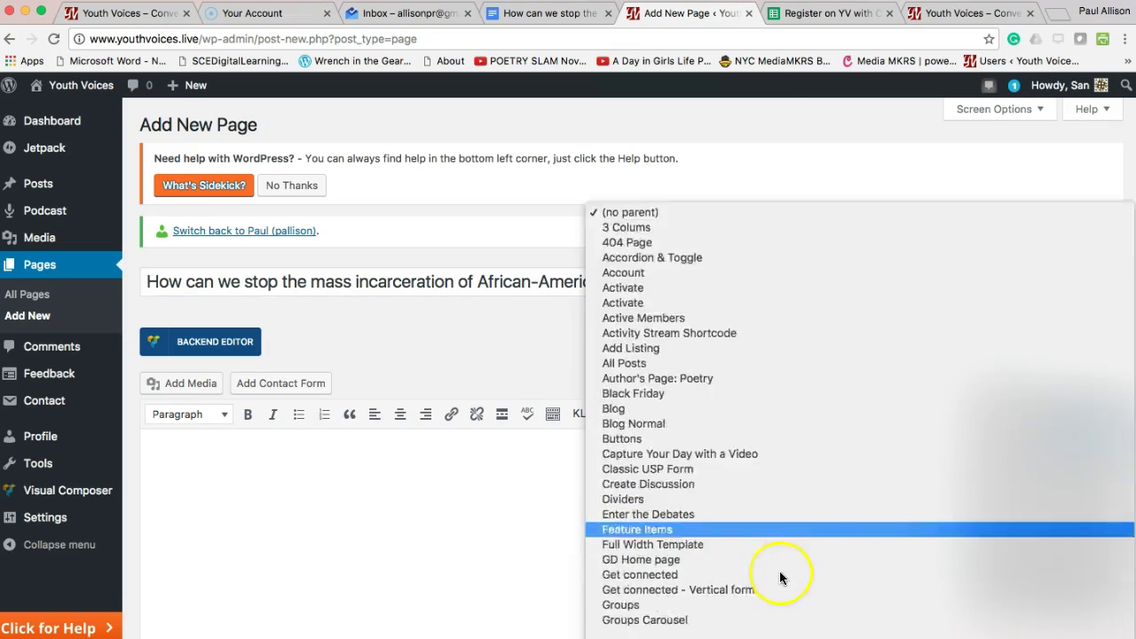
pyautogui.scroll(-10, 786, 559)
pyautogui.click(739, 476)
pyautogui.click(943, 318)
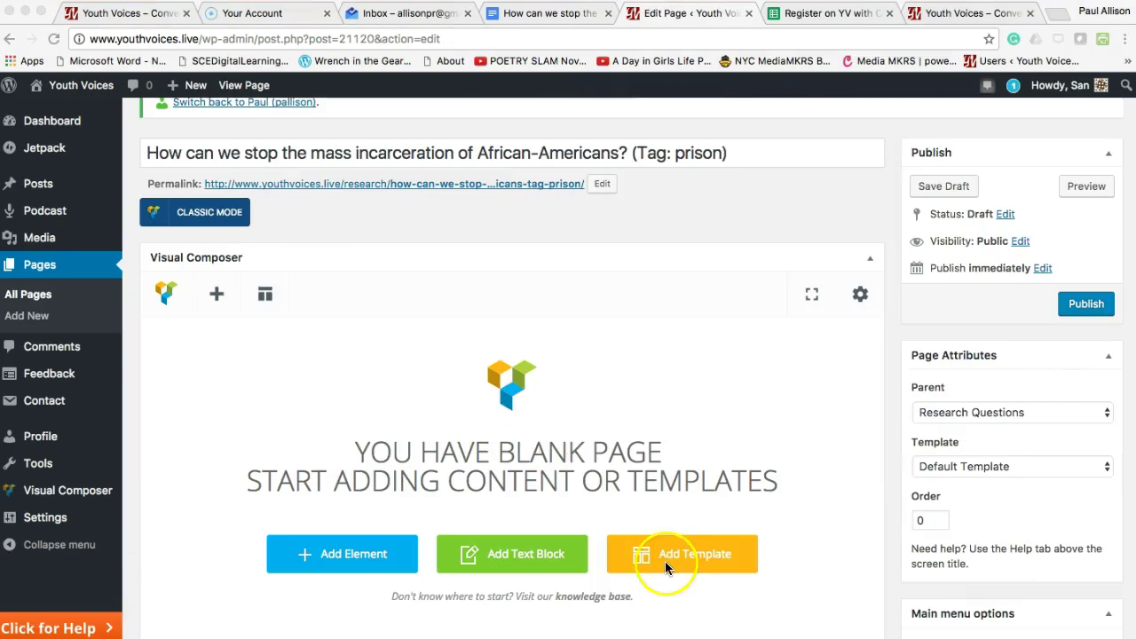
# Add the saved Research Question template from My Templates to the blank page
pyautogui.click(667, 554)
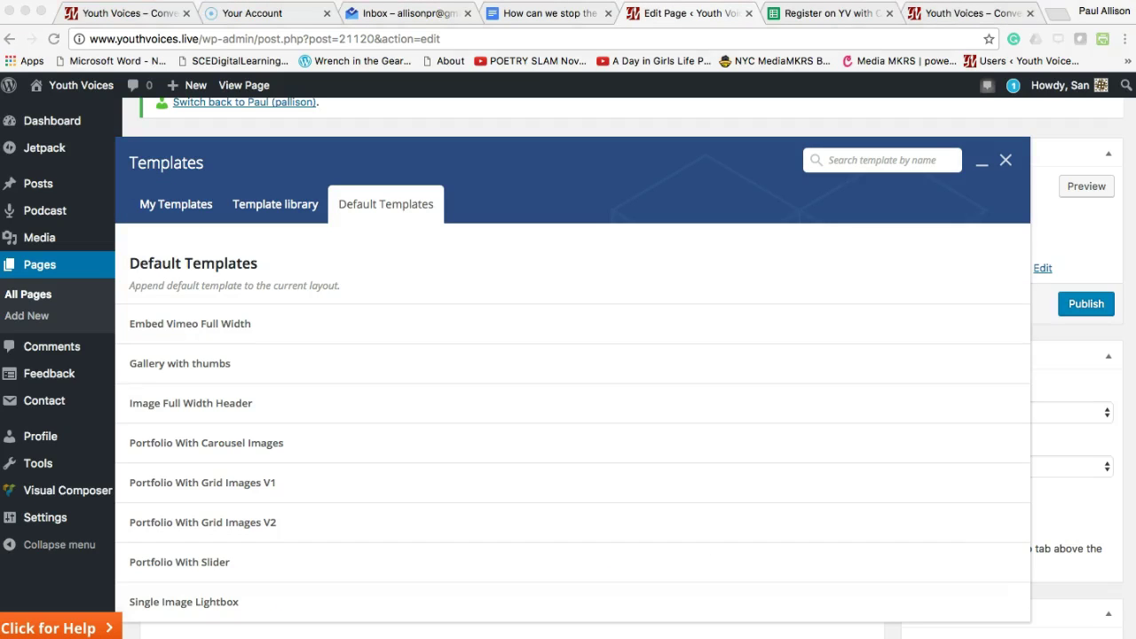
pyautogui.click(166, 213)
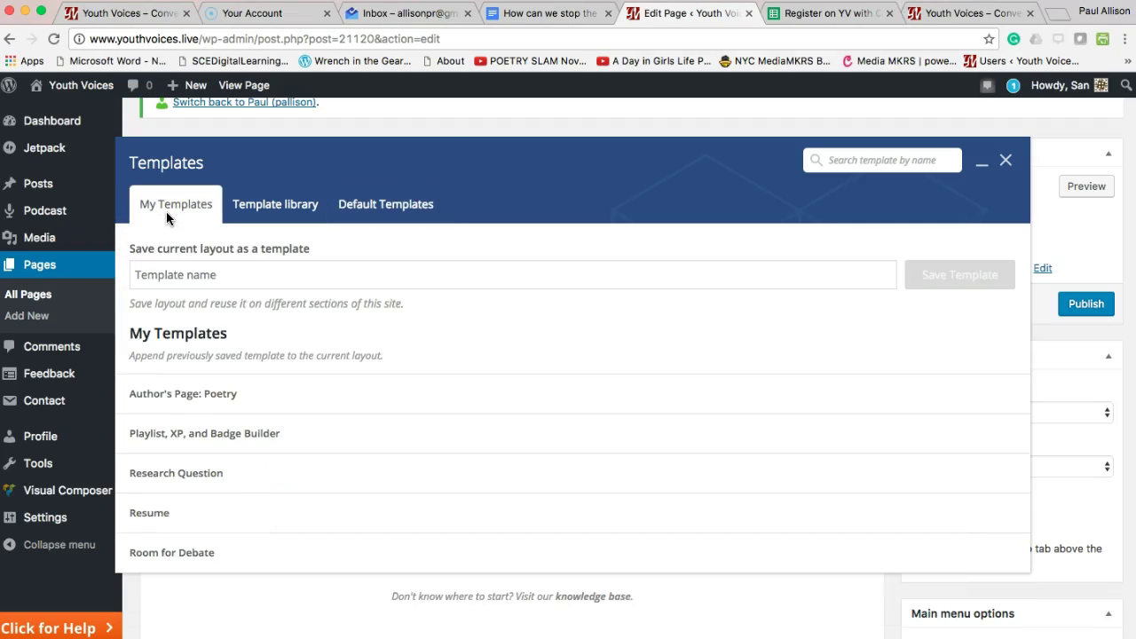
pyautogui.click(219, 324)
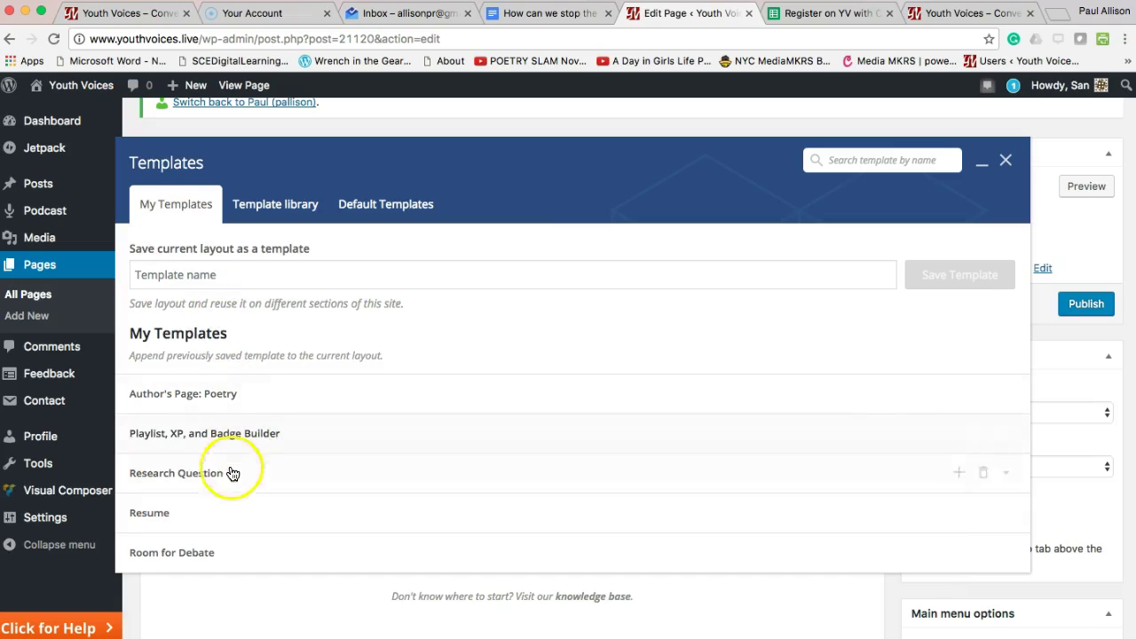
pyautogui.moveTo(211, 480)
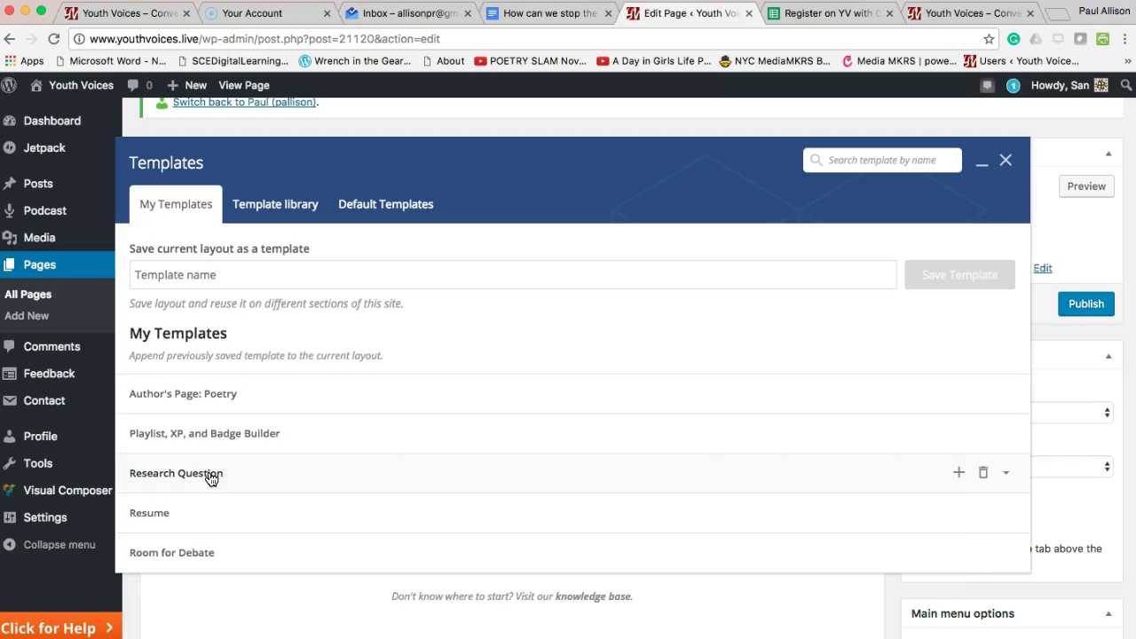
pyautogui.click(211, 479)
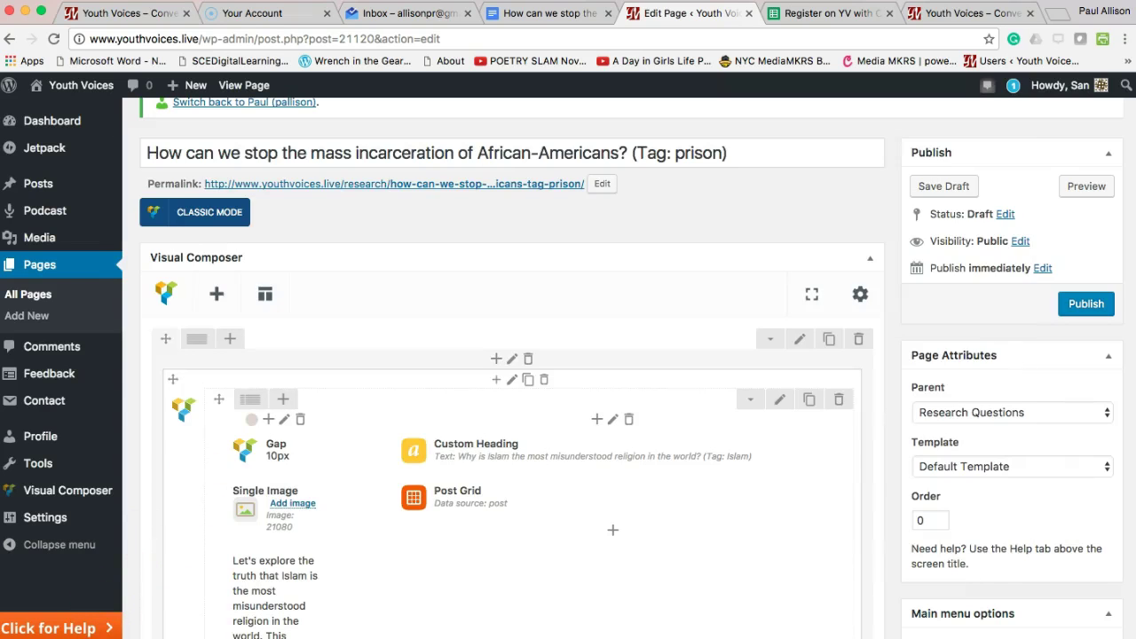
# Examine the template's image, text block, custom heading and post grid to see which content needs replacing
pyautogui.click(347, 506)
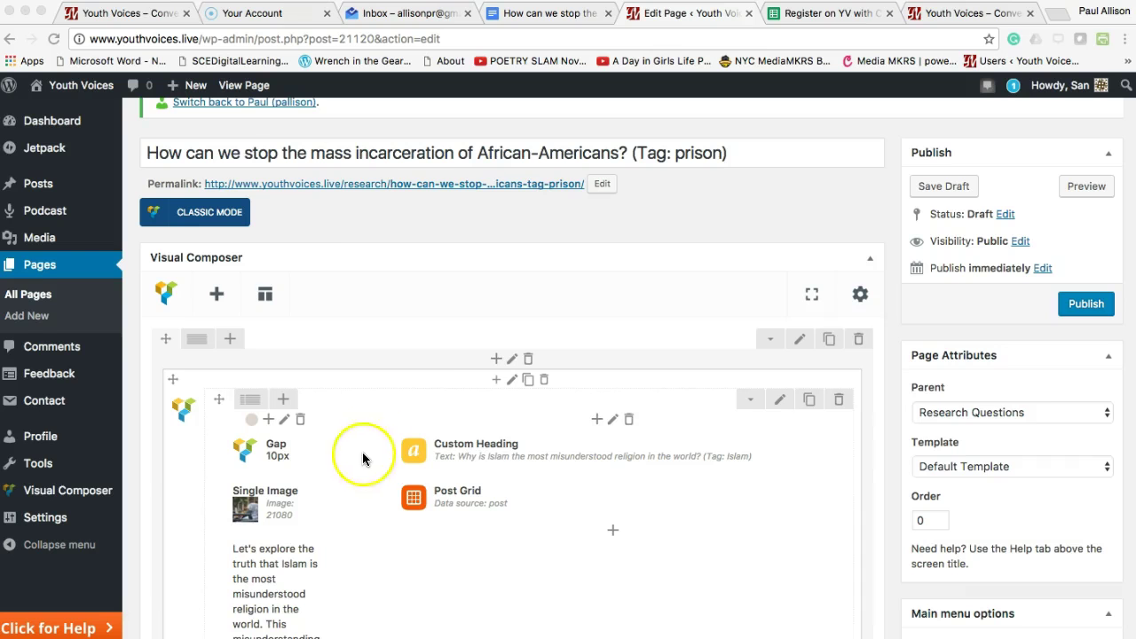
pyautogui.scroll(1, 337, 236)
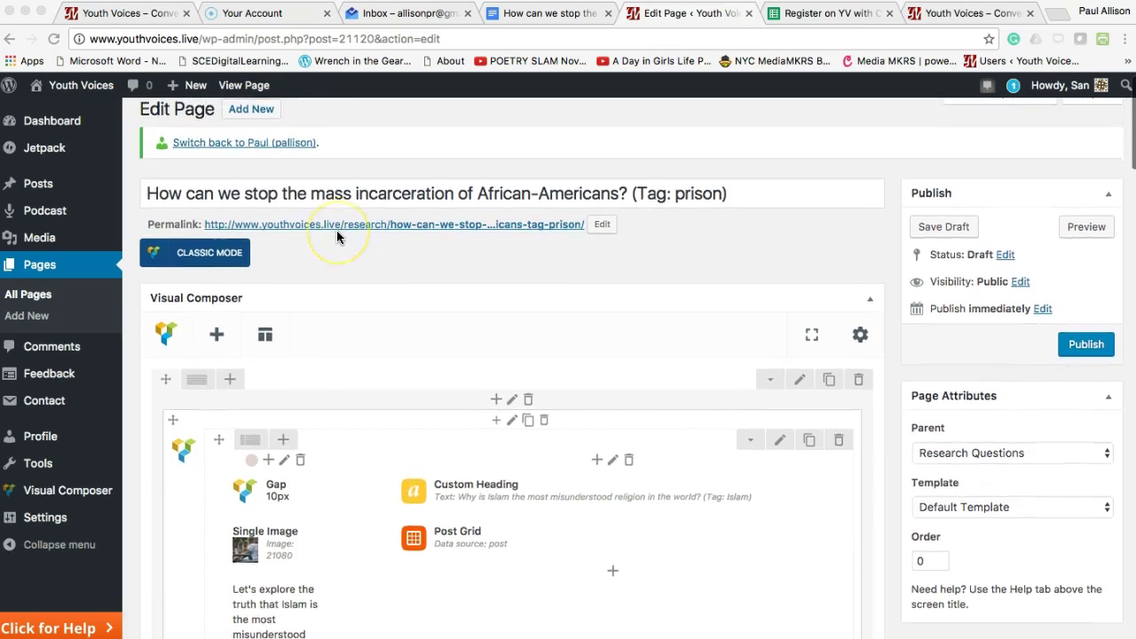
pyautogui.scroll(-5, 337, 236)
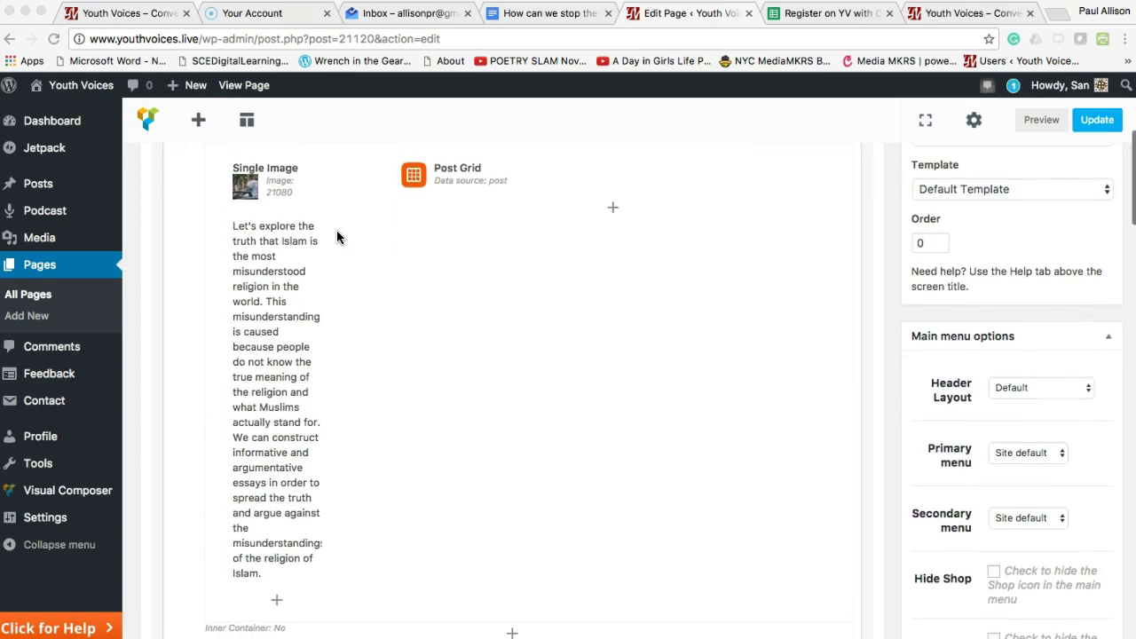
pyautogui.scroll(4, 338, 236)
pyautogui.scroll(1, 337, 236)
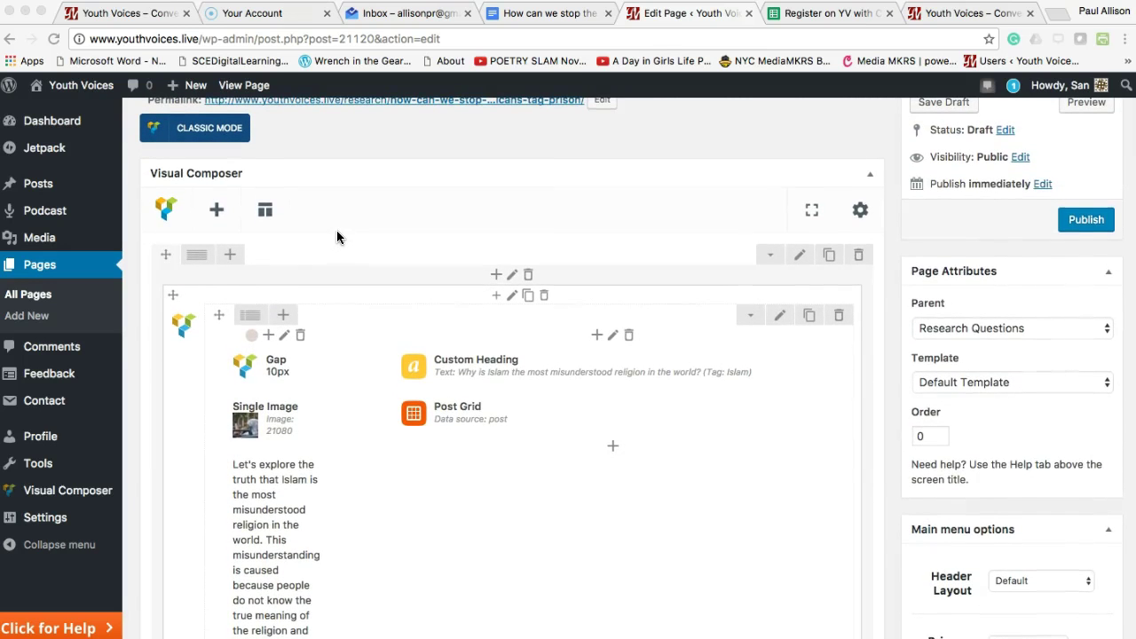
pyautogui.scroll(-10, 336, 236)
pyautogui.scroll(8, 336, 236)
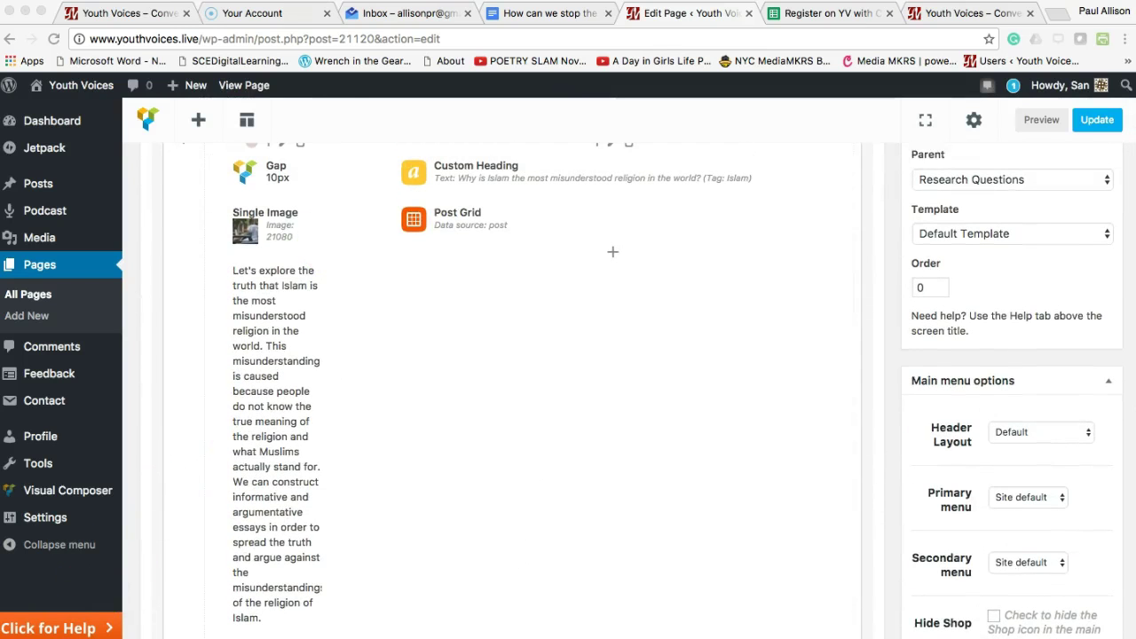
pyautogui.scroll(1, 267, 532)
pyautogui.scroll(2, 268, 479)
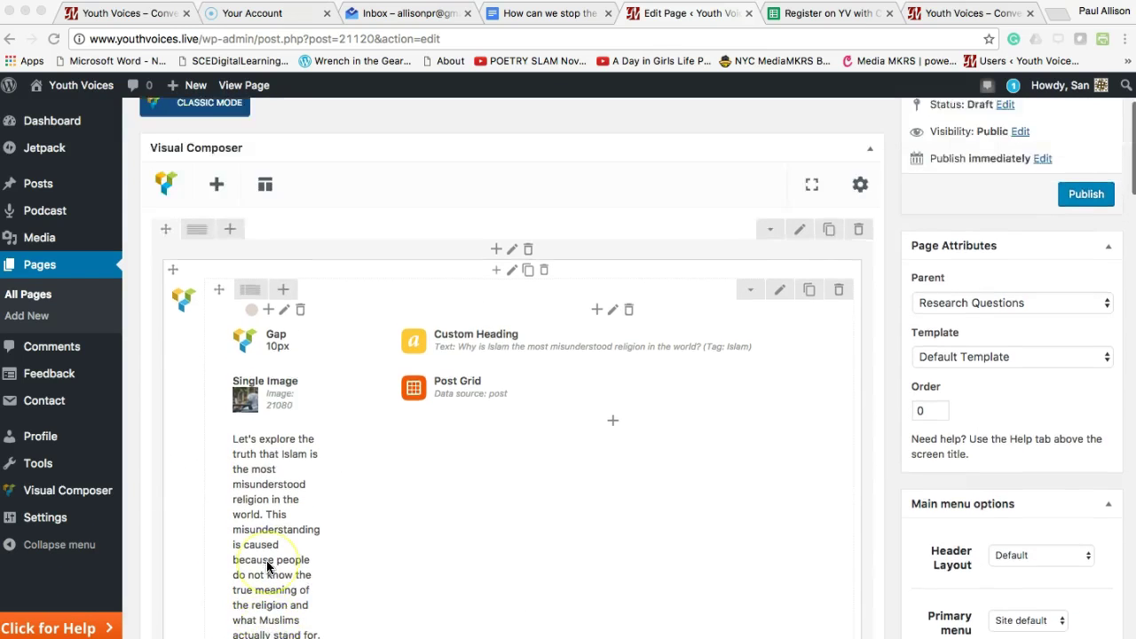
pyautogui.scroll(-2, 267, 566)
pyautogui.scroll(-1, 267, 566)
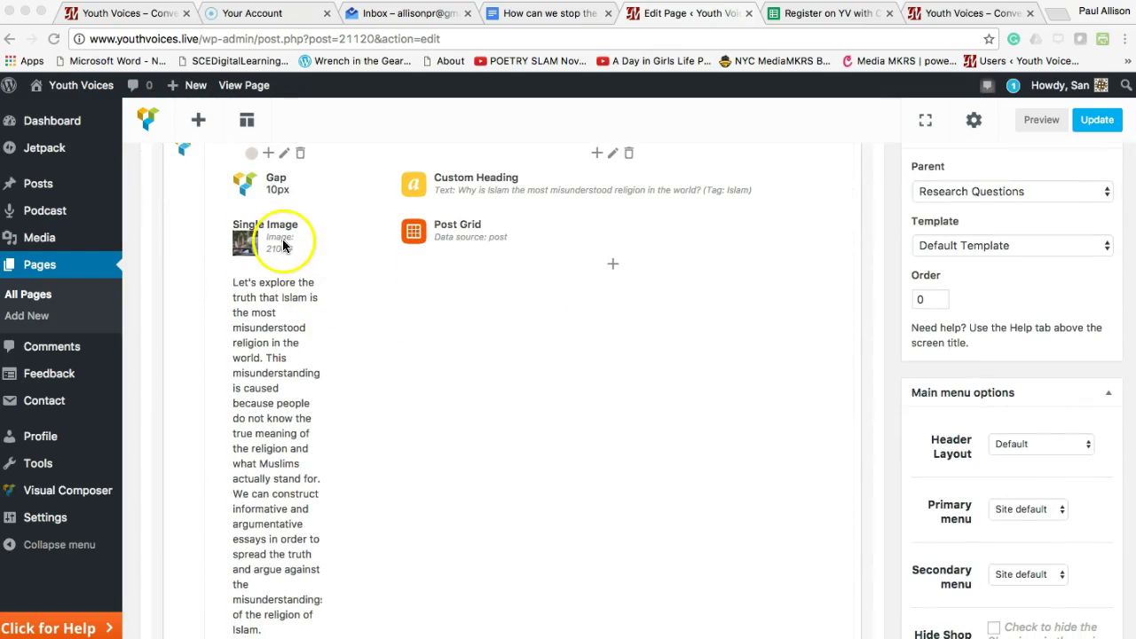
pyautogui.moveTo(286, 470)
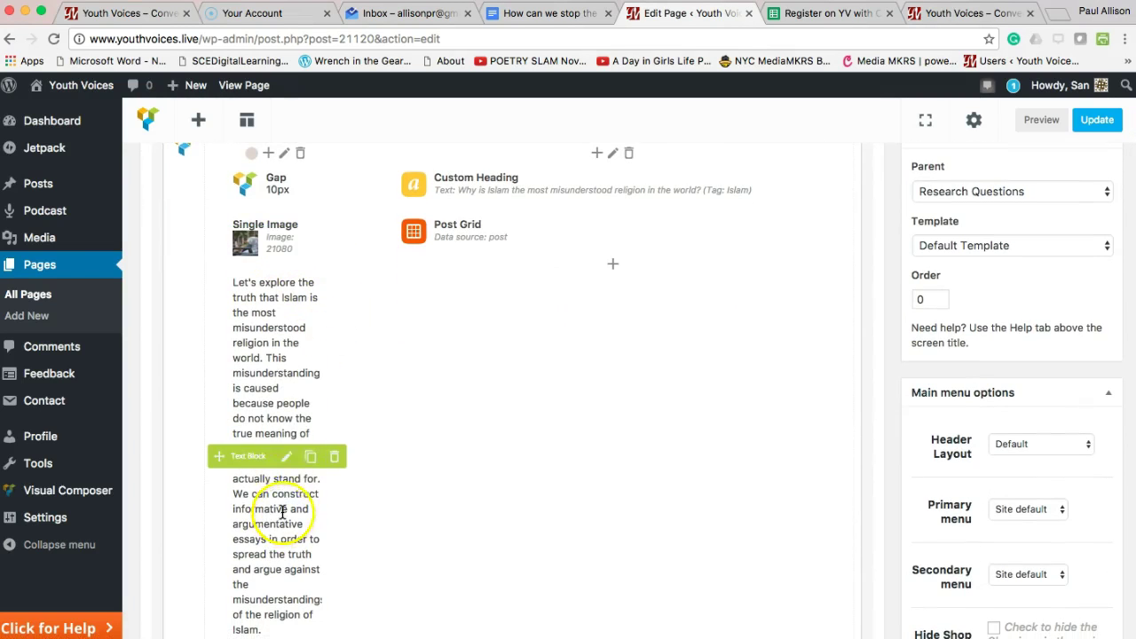
pyautogui.moveTo(591, 232)
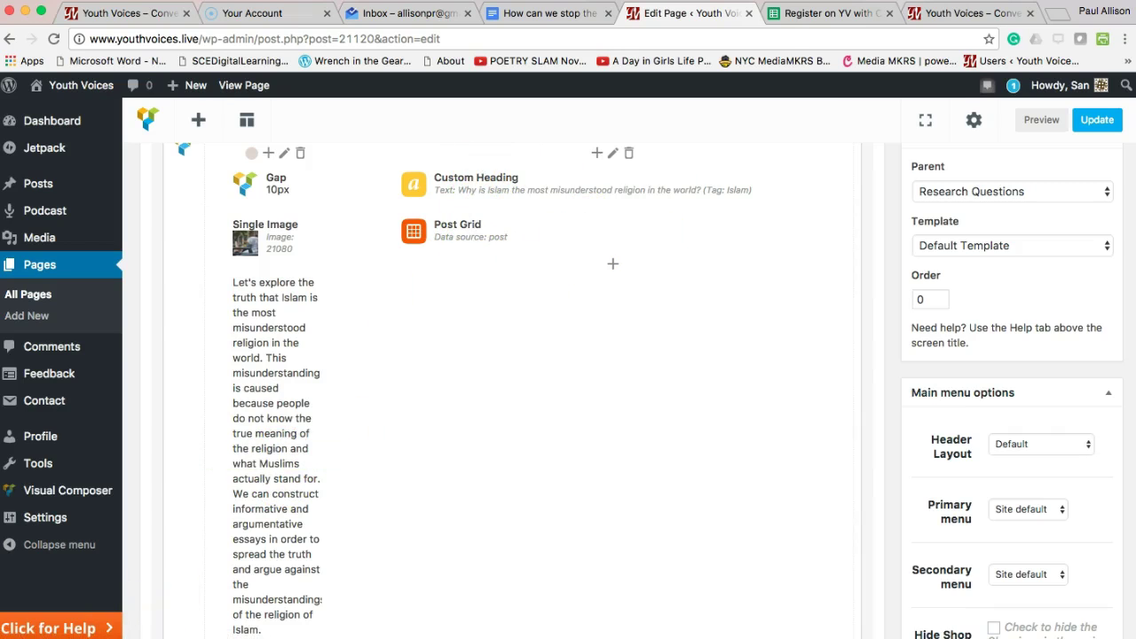
# Replace the template's single image with the American flag picture from the media library, searching for "massincarceration", and save the image settings
pyautogui.click(273, 238)
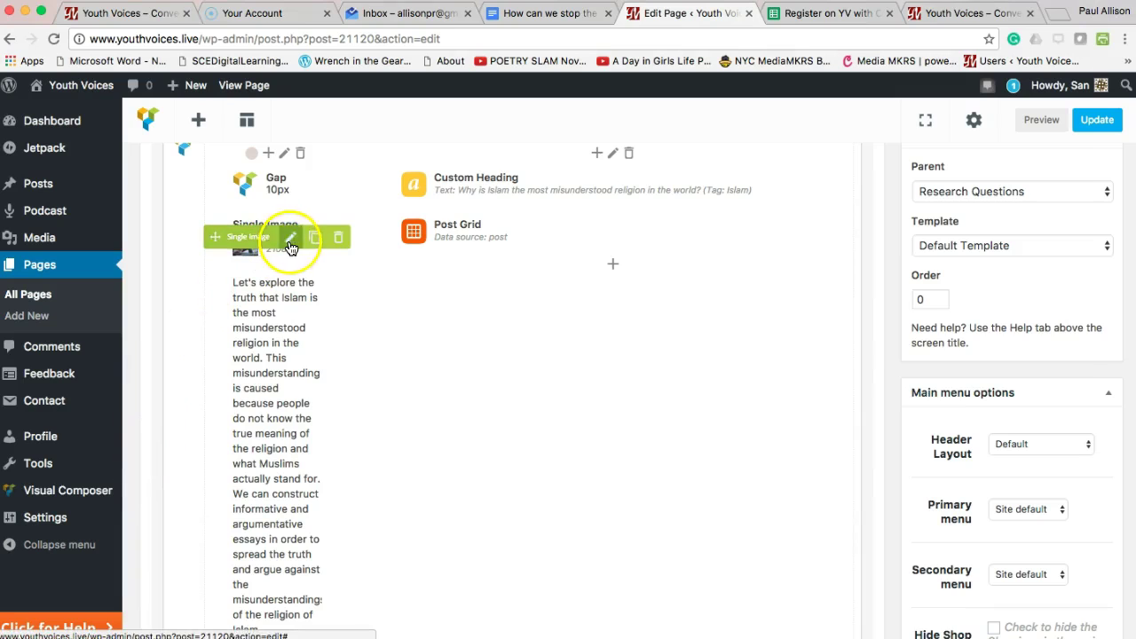
pyautogui.click(289, 240)
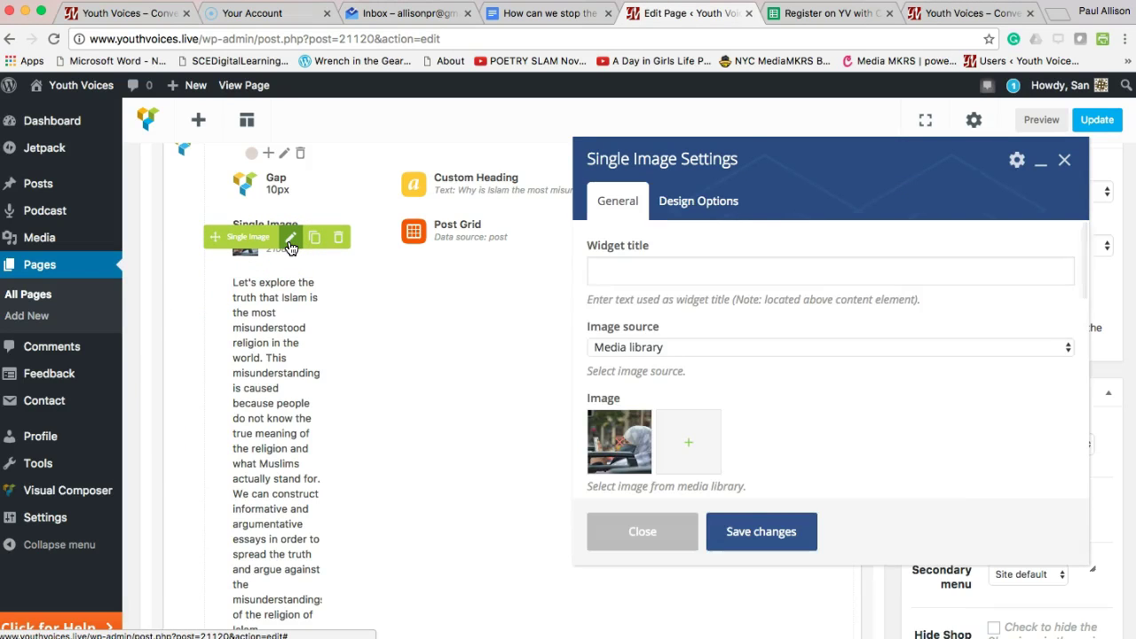
pyautogui.click(683, 437)
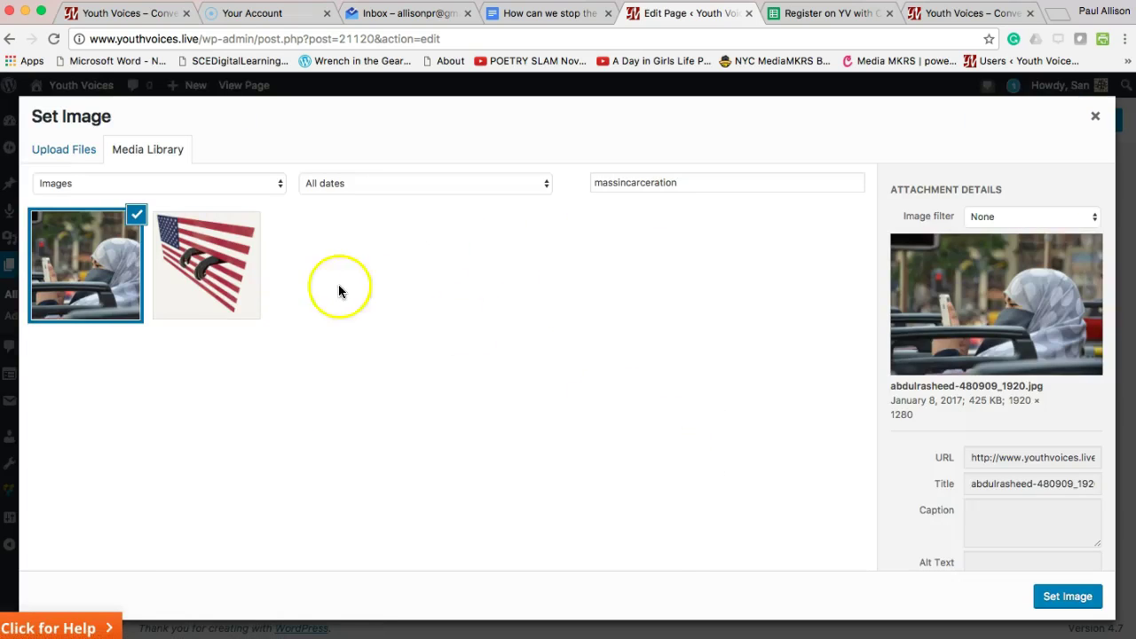
pyautogui.click(234, 271)
pyautogui.click(1068, 599)
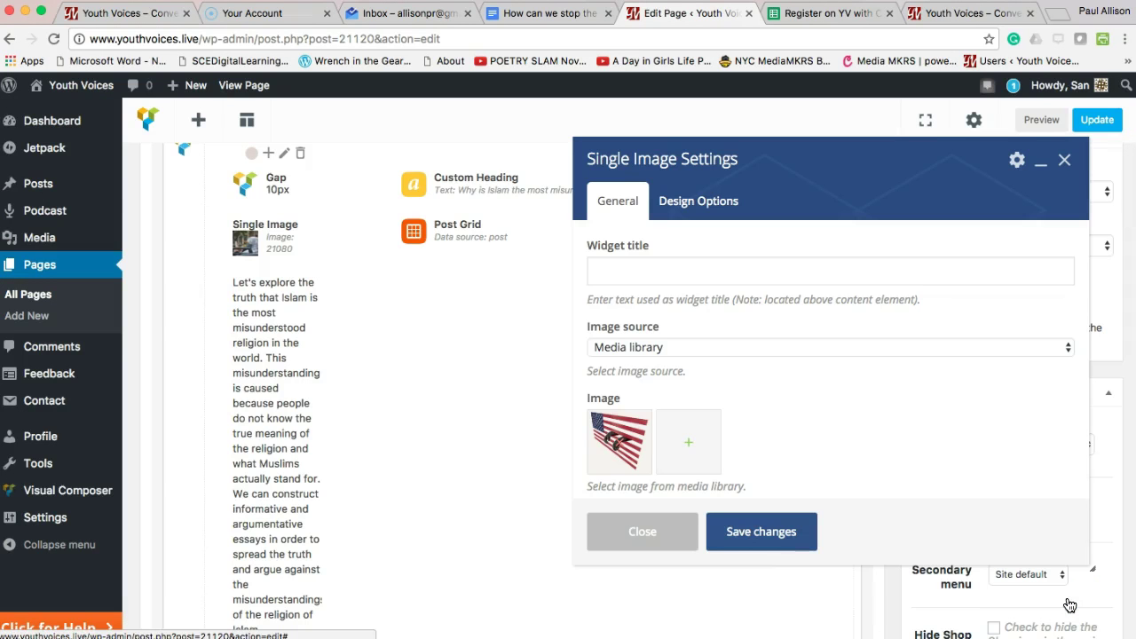
pyautogui.click(730, 535)
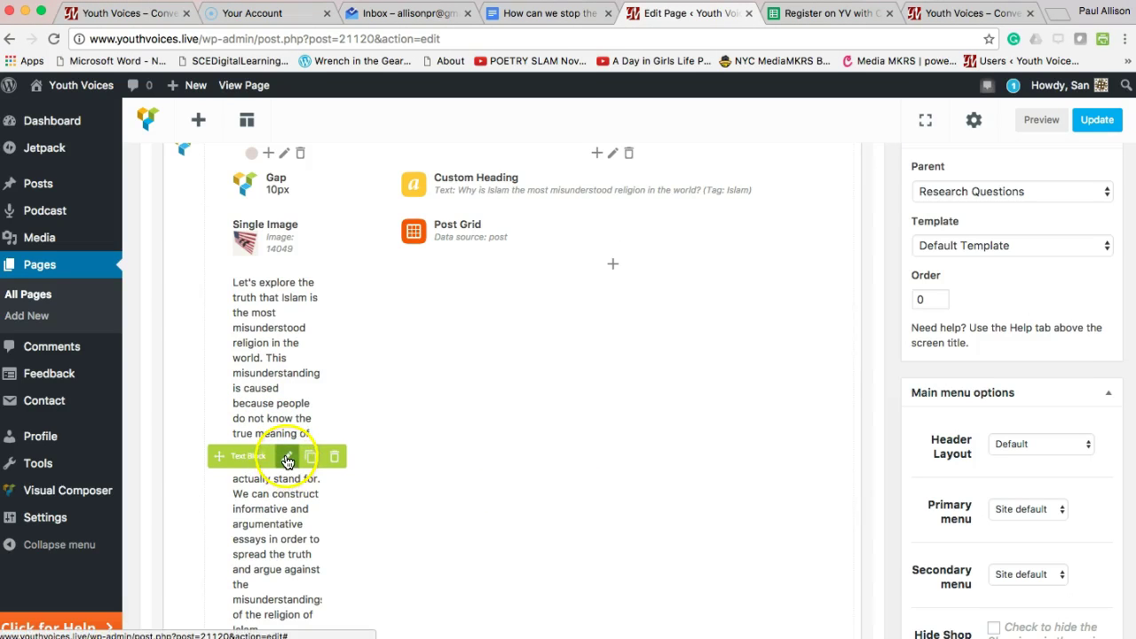
# Replace the text block's Islam paragraph with the full mass incarceration text copied from the Google Docs document, and save the block
pyautogui.click(287, 456)
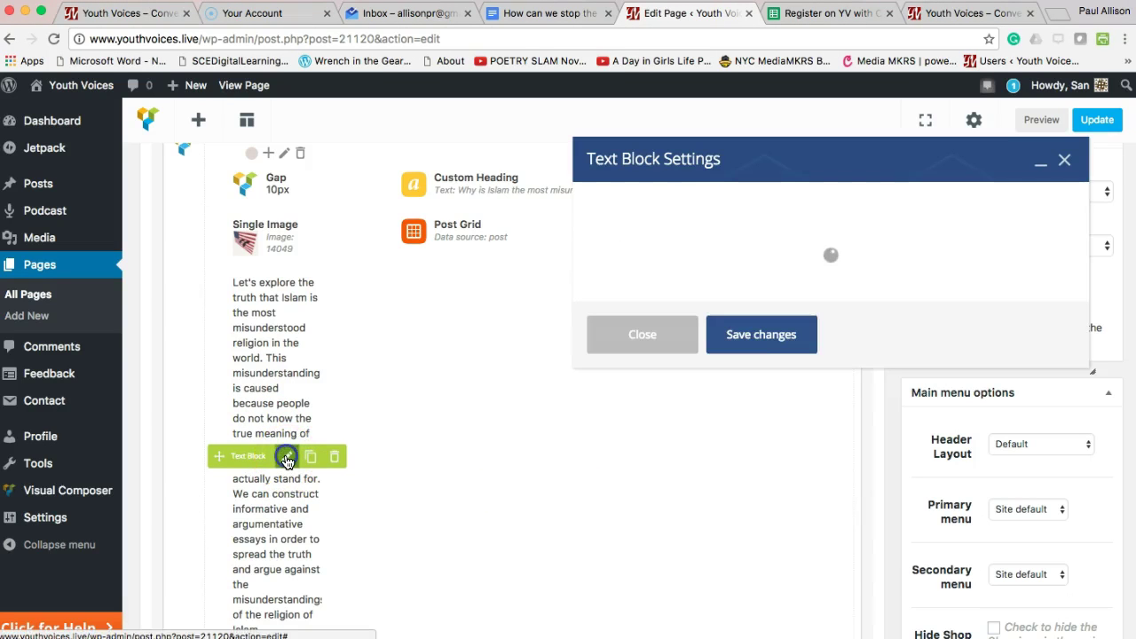
pyautogui.click(522, 15)
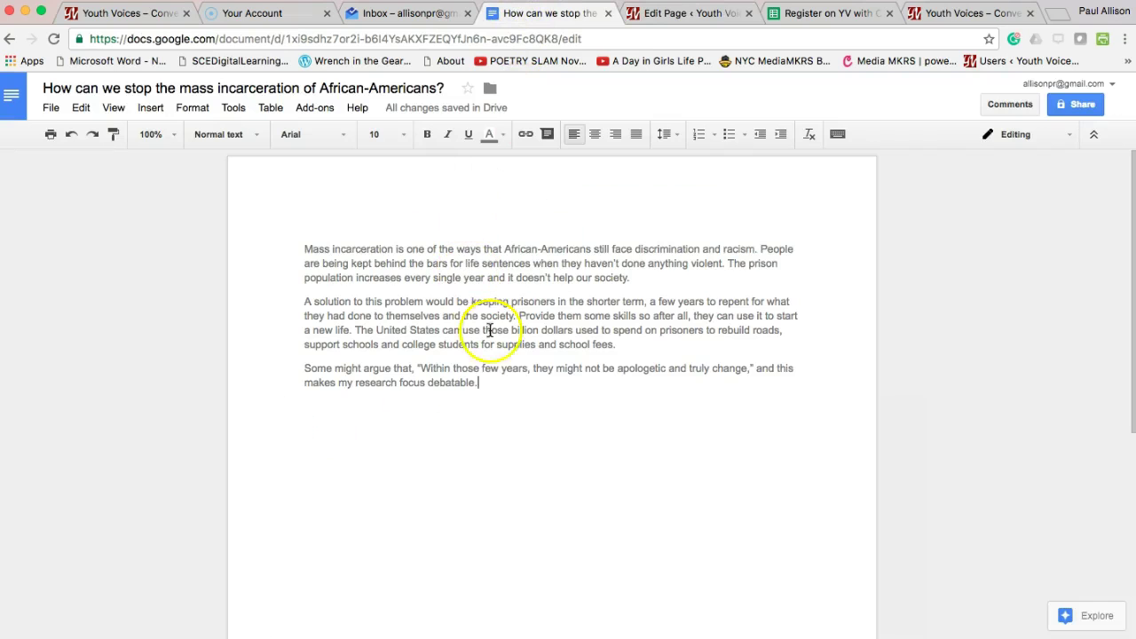
pyautogui.moveTo(480, 383); pyautogui.dragTo(259, 210)
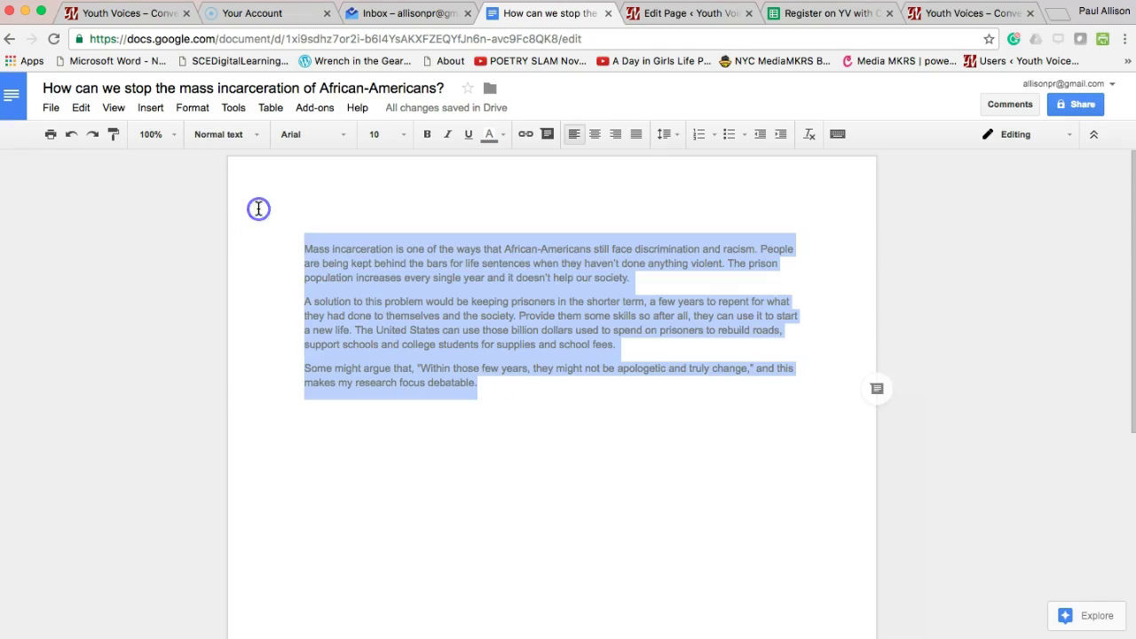
pyautogui.click(683, 14)
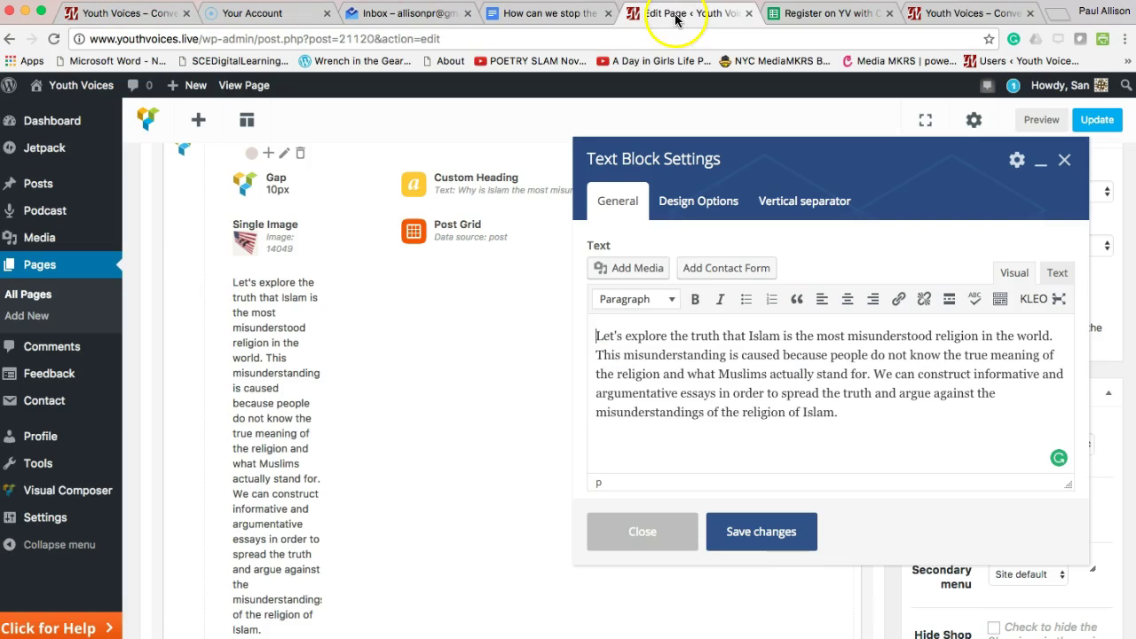
pyautogui.moveTo(593, 334); pyautogui.dragTo(1040, 466)
pyautogui.press('super+v')
pyautogui.scroll(-5, 748, 469)
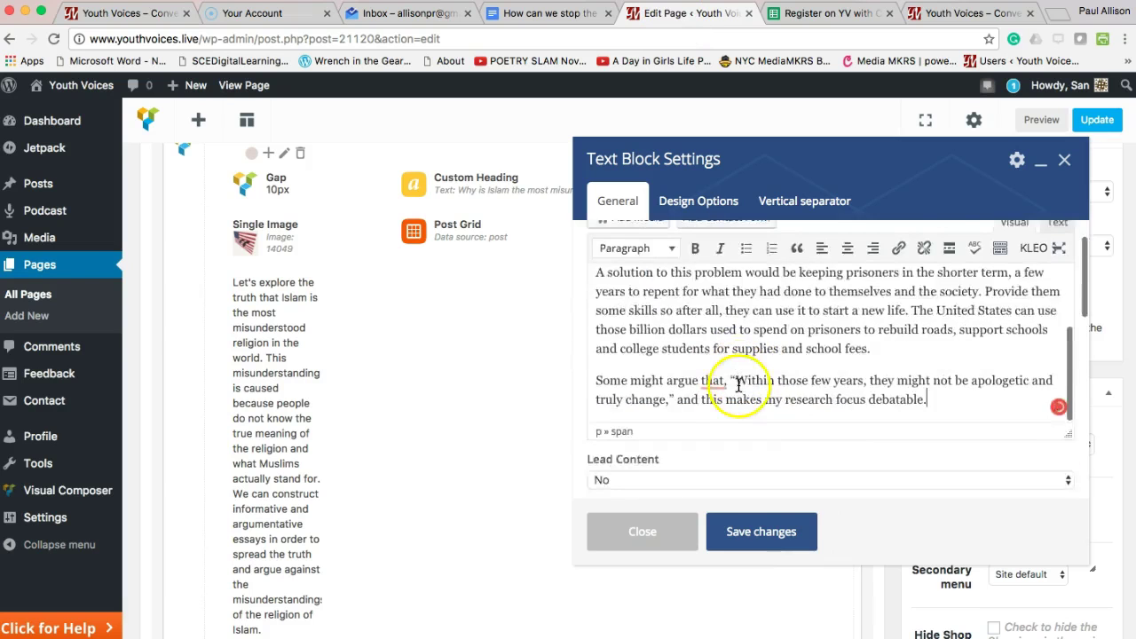
pyautogui.scroll(5, 675, 240)
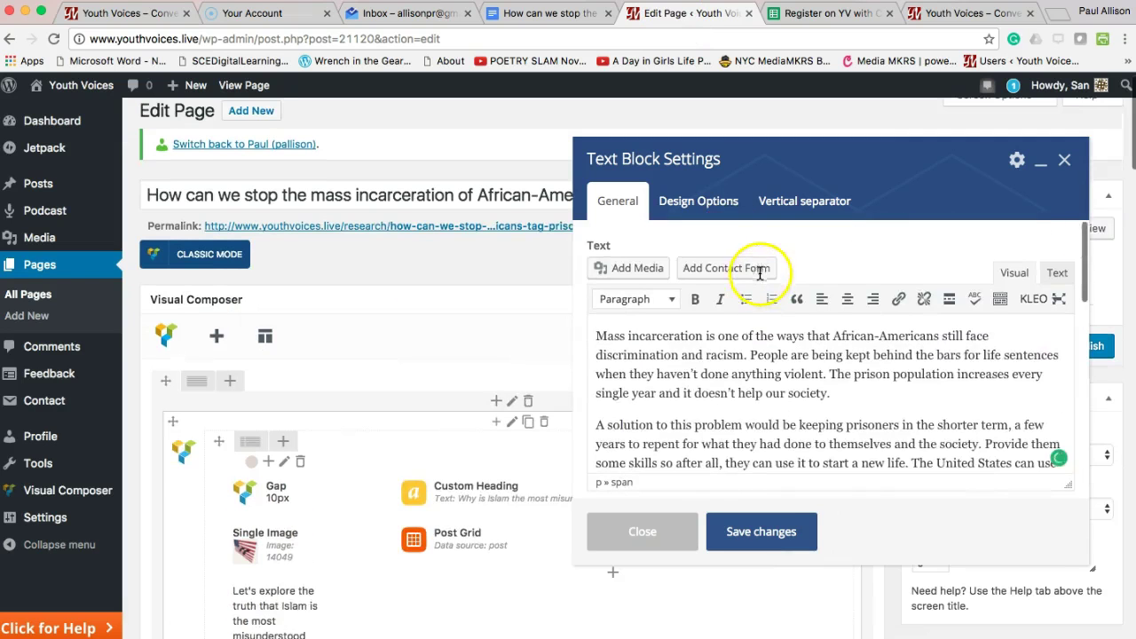
pyautogui.click(738, 535)
# Change the custom heading text to "How can we stop the mass incarceration of African-Americans? (Tag: prison)" and save it
pyautogui.scroll(-3, 376, 456)
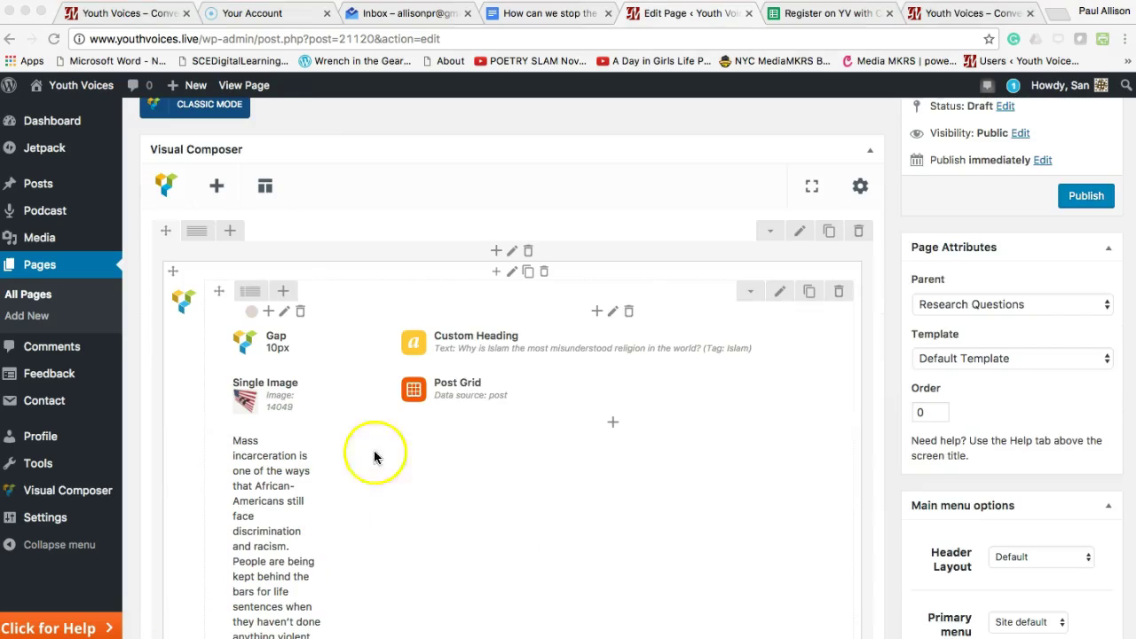
pyautogui.moveTo(505, 339)
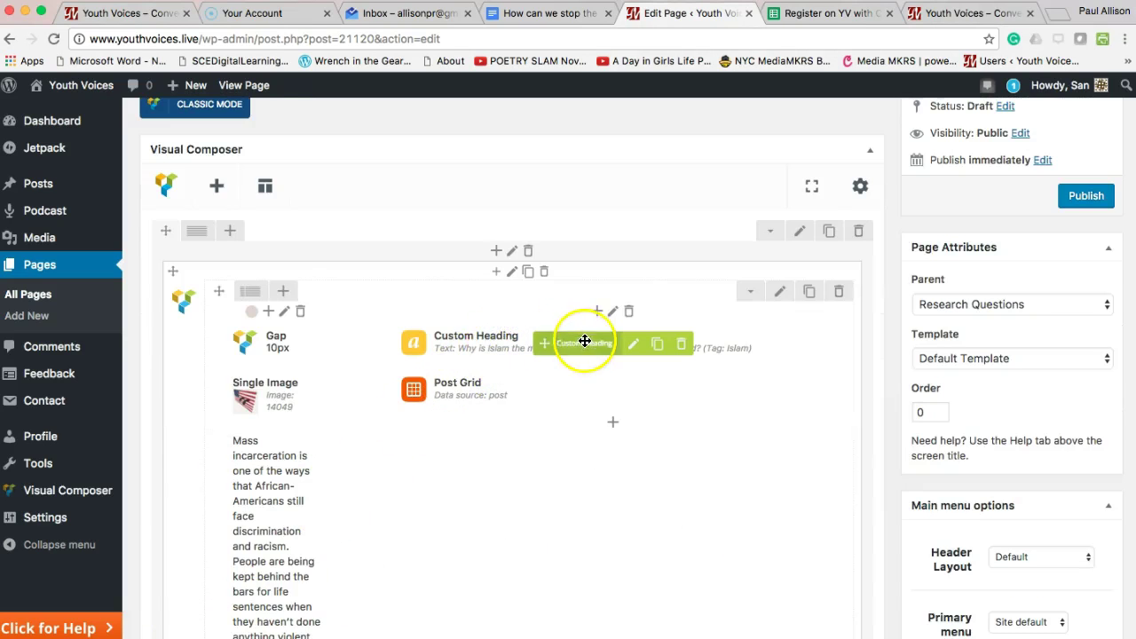
pyautogui.click(629, 345)
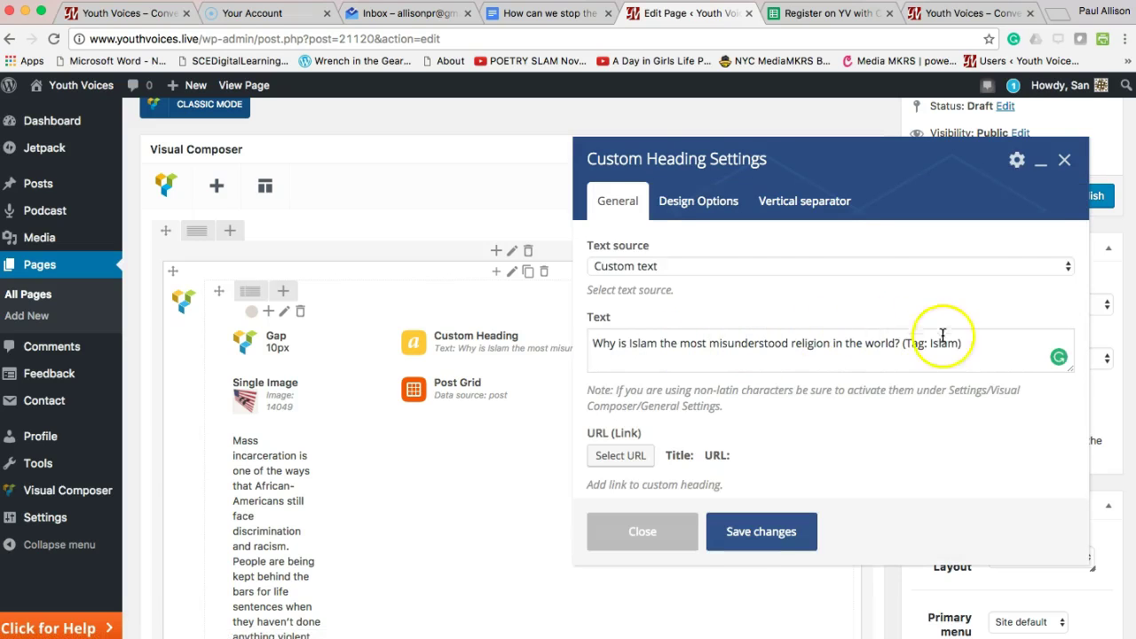
pyautogui.moveTo(948, 342); pyautogui.dragTo(547, 338)
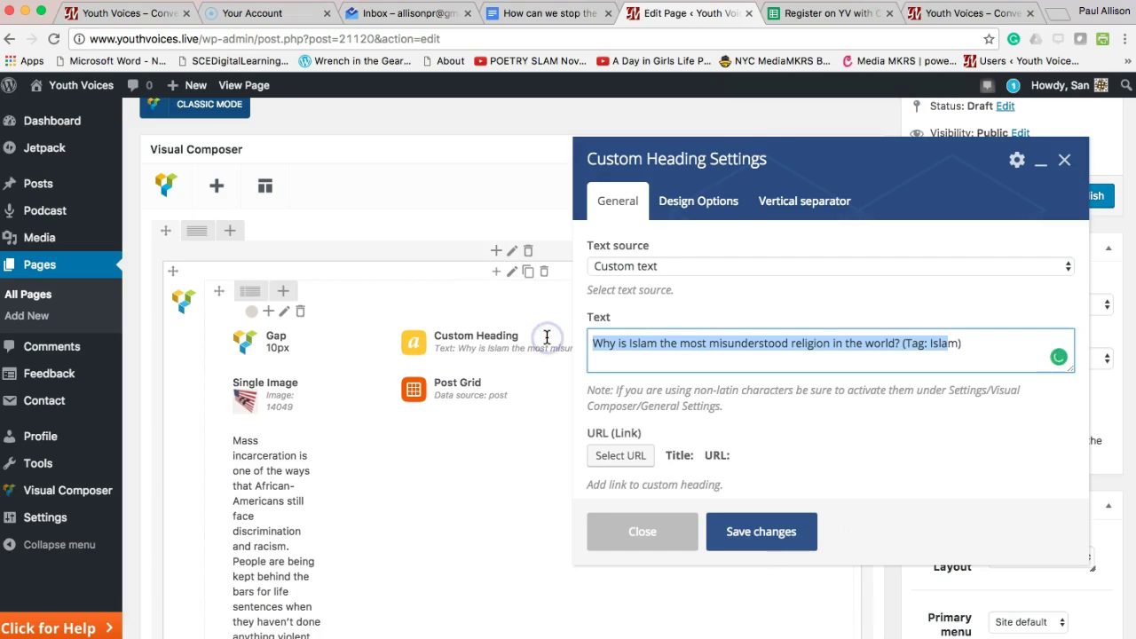
pyautogui.press('BackSpace')
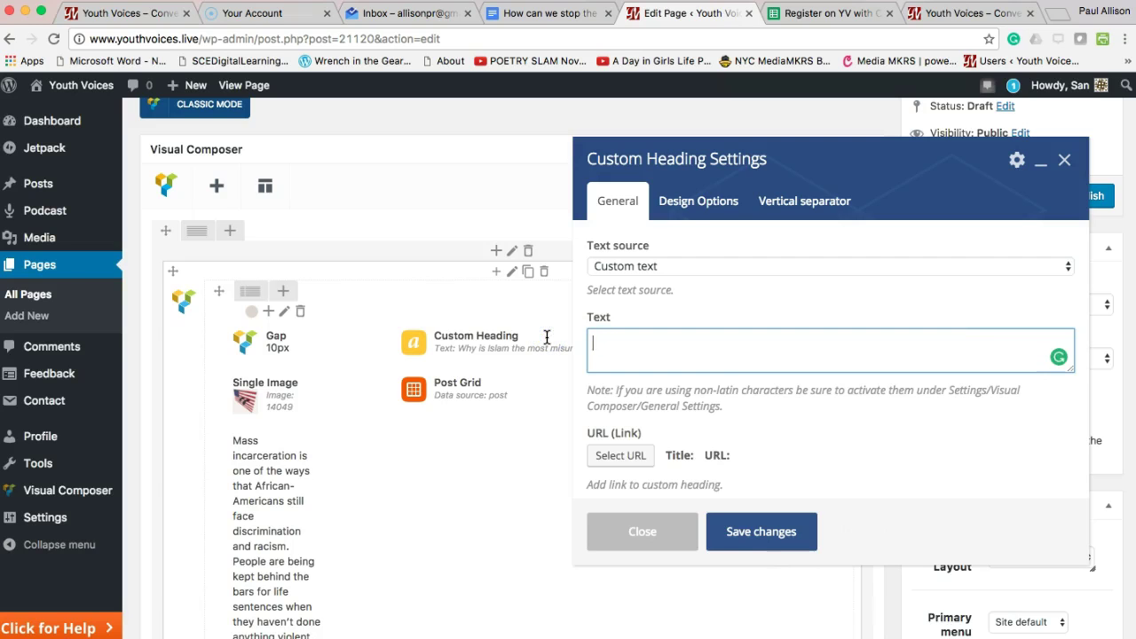
pyautogui.write('How can we stop the mass incarceration of African-Americans? (Tag: prison)')
pyautogui.moveTo(920, 341); pyautogui.dragTo(1008, 343)
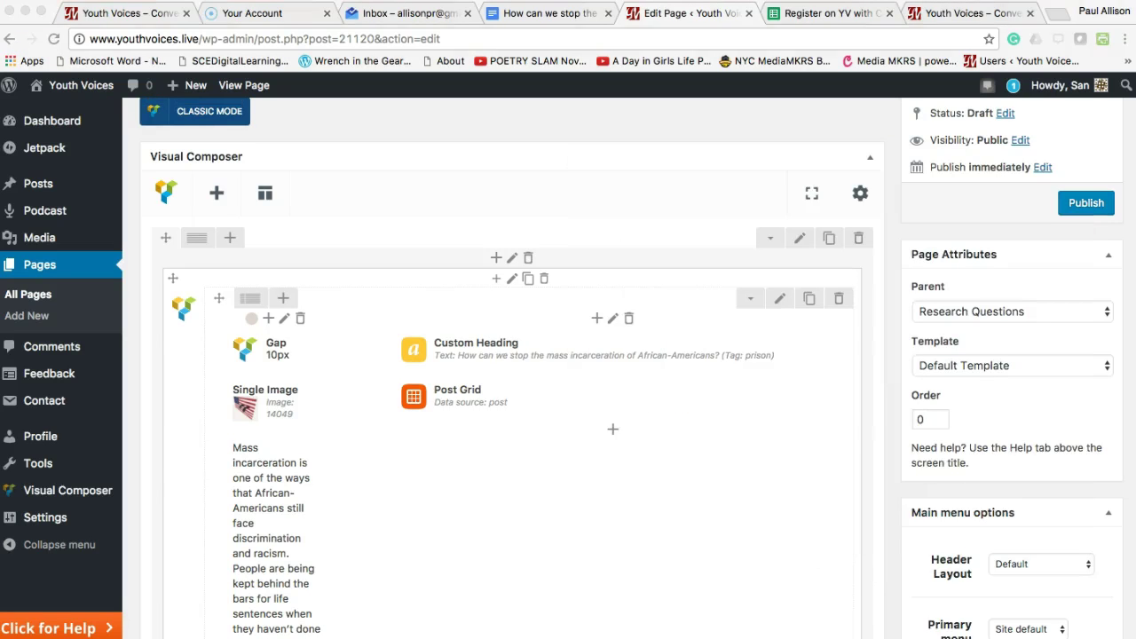
# Replace the post grid's Islam data source filter with the "prison" tag and save the grid settings
pyautogui.click(448, 390)
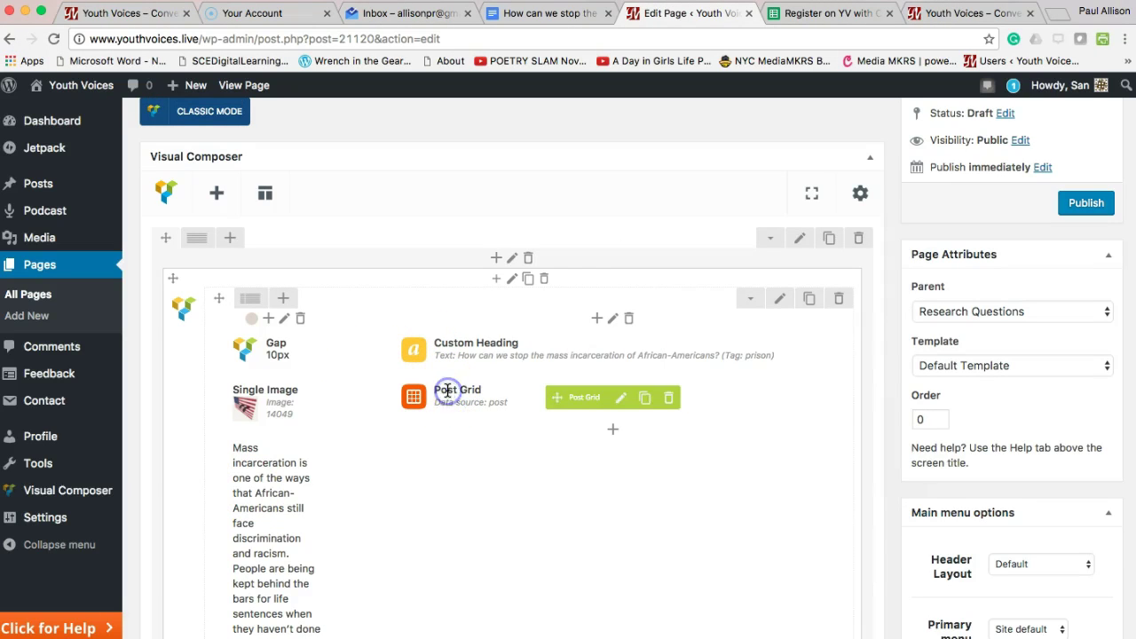
pyautogui.click(619, 400)
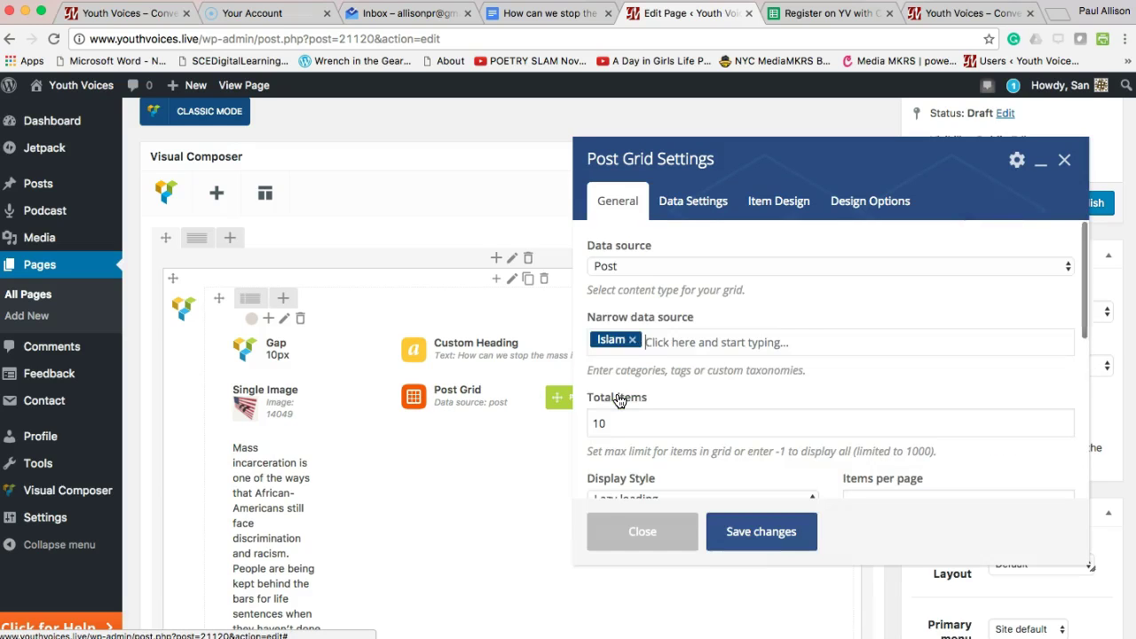
pyautogui.click(632, 340)
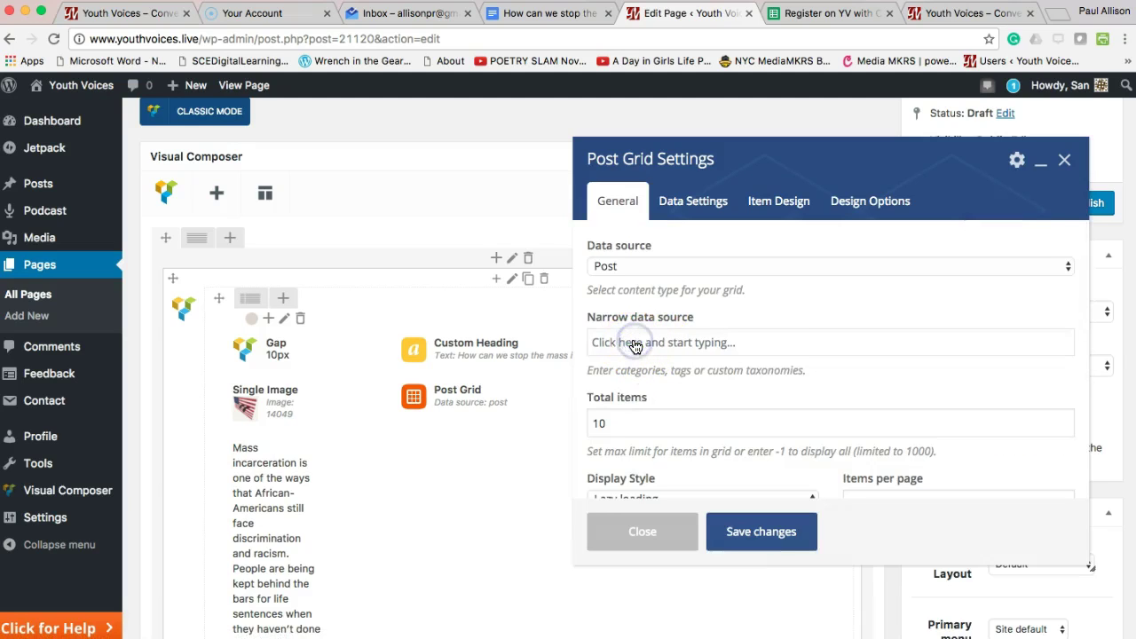
pyautogui.click(606, 345)
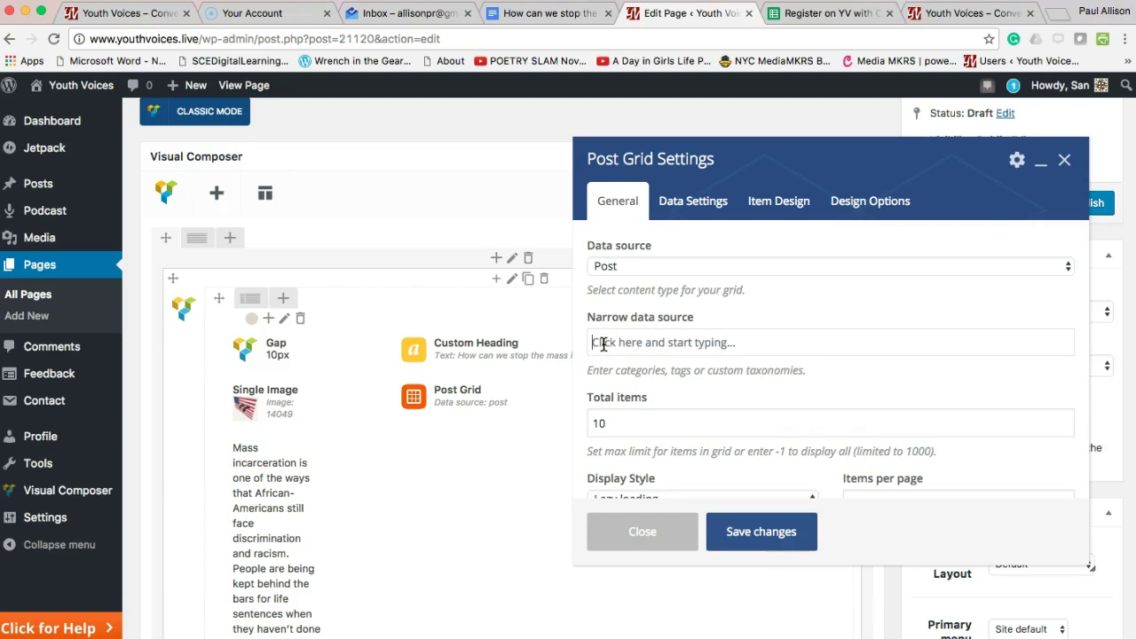
pyautogui.write('prison')
pyautogui.click(604, 344)
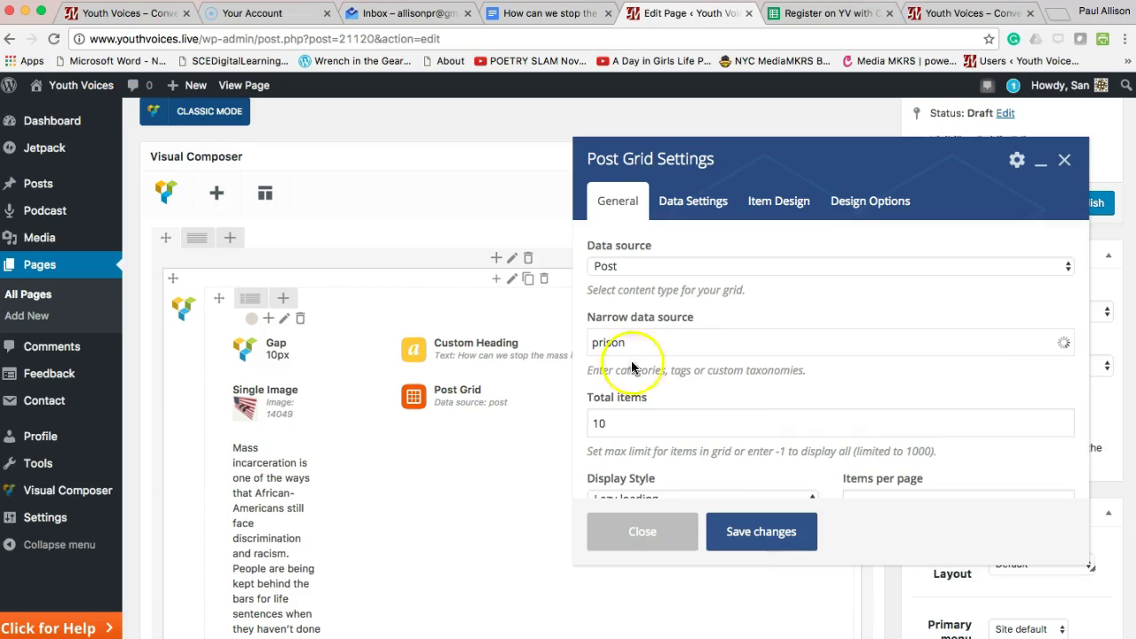
pyautogui.click(735, 532)
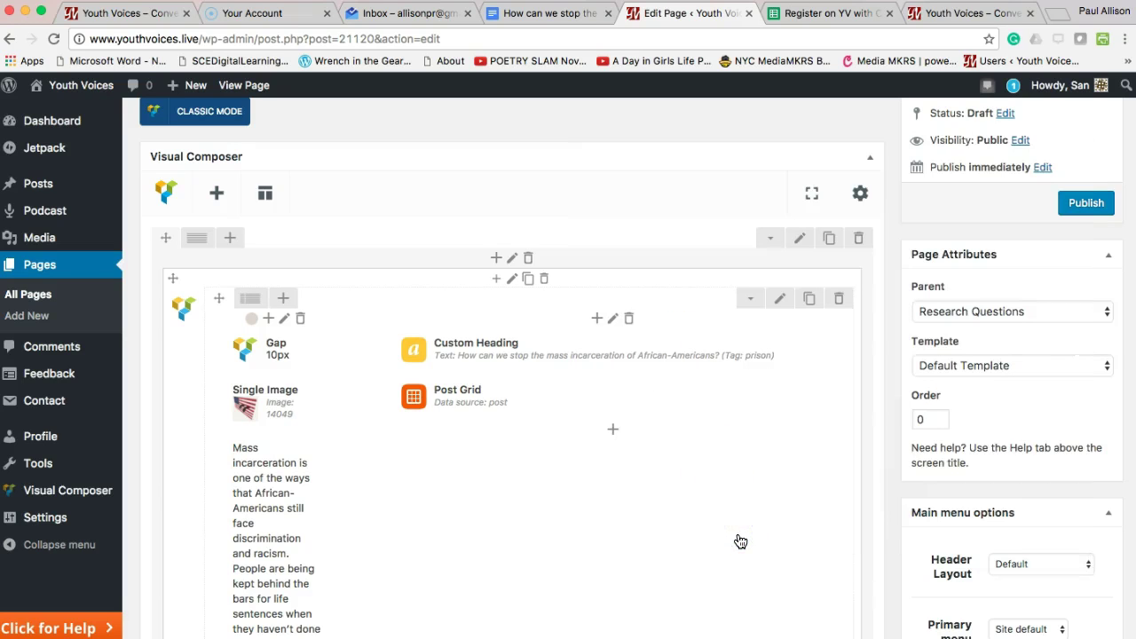
# Publish the research question page and update it
pyautogui.click(1079, 203)
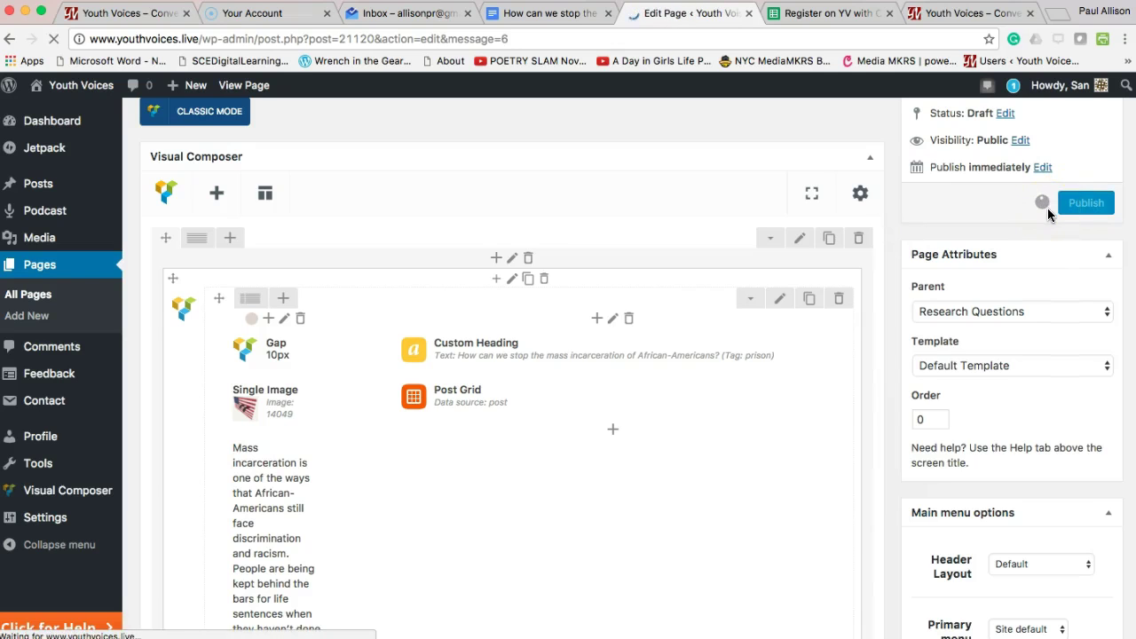
pyautogui.scroll(-3, 271, 431)
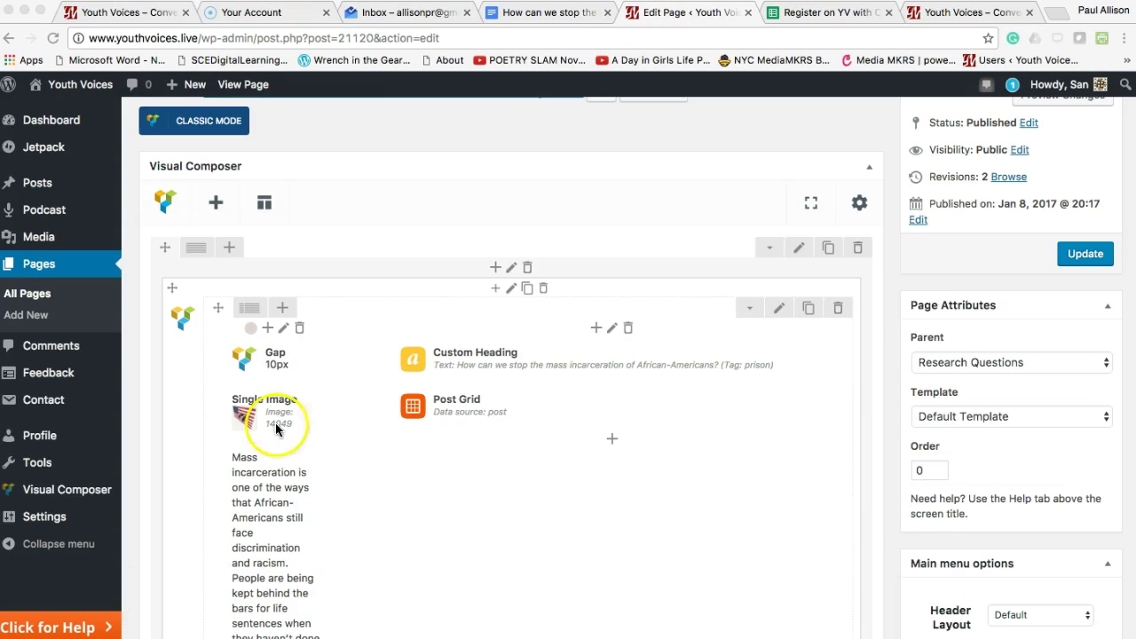
pyautogui.click(1106, 259)
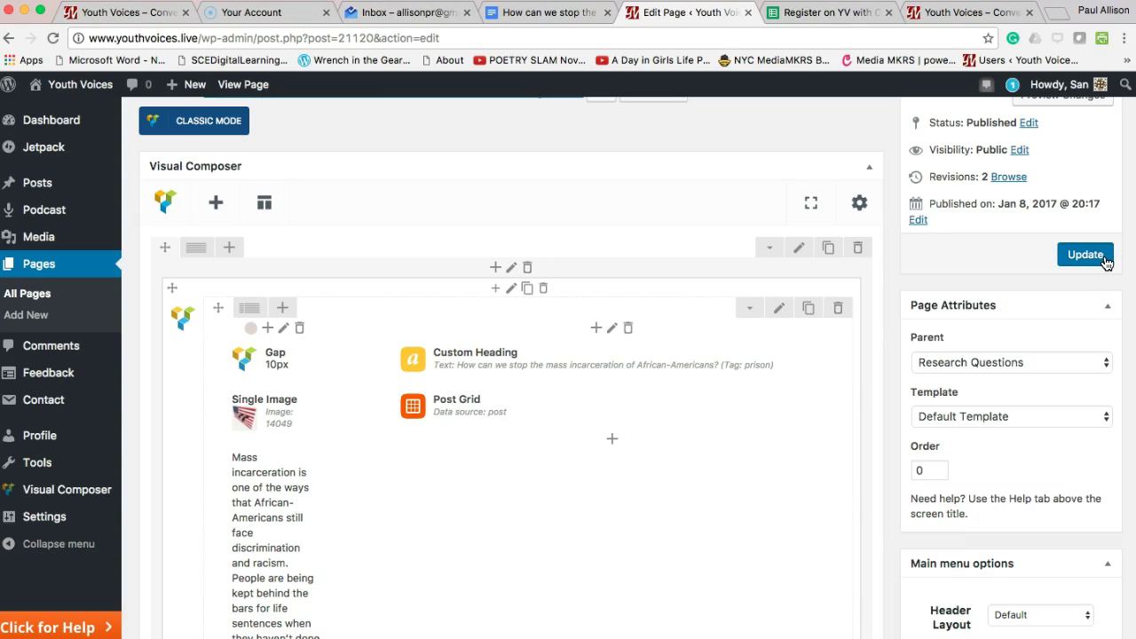
pyautogui.click(1107, 259)
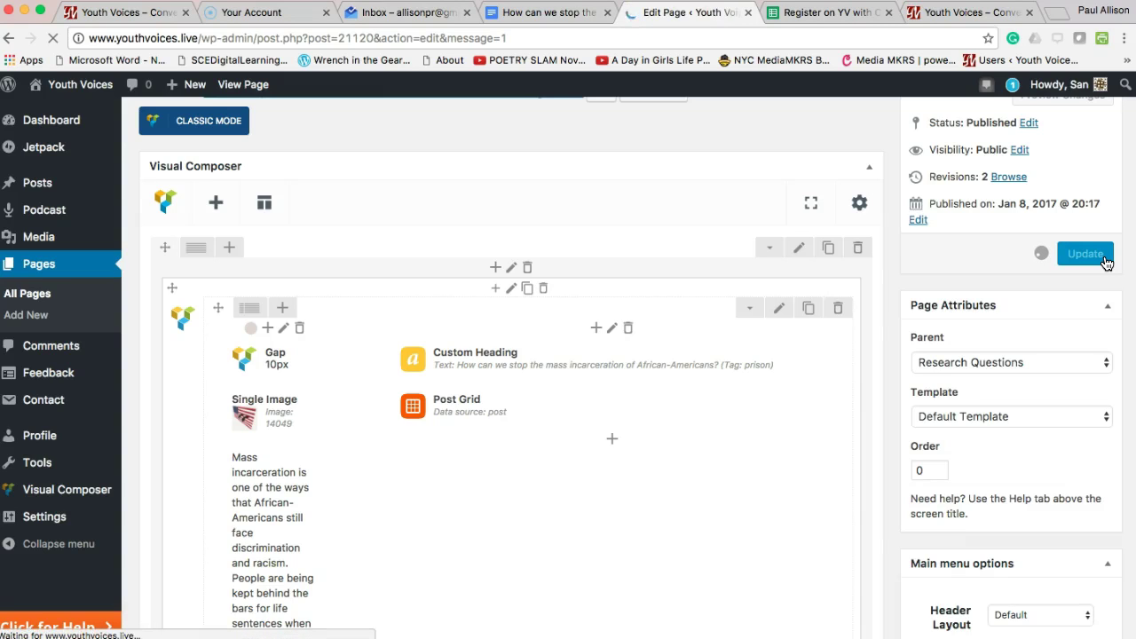
# View the published page and check its flag image, introductory text, heading and grid of related posts
pyautogui.click(263, 202)
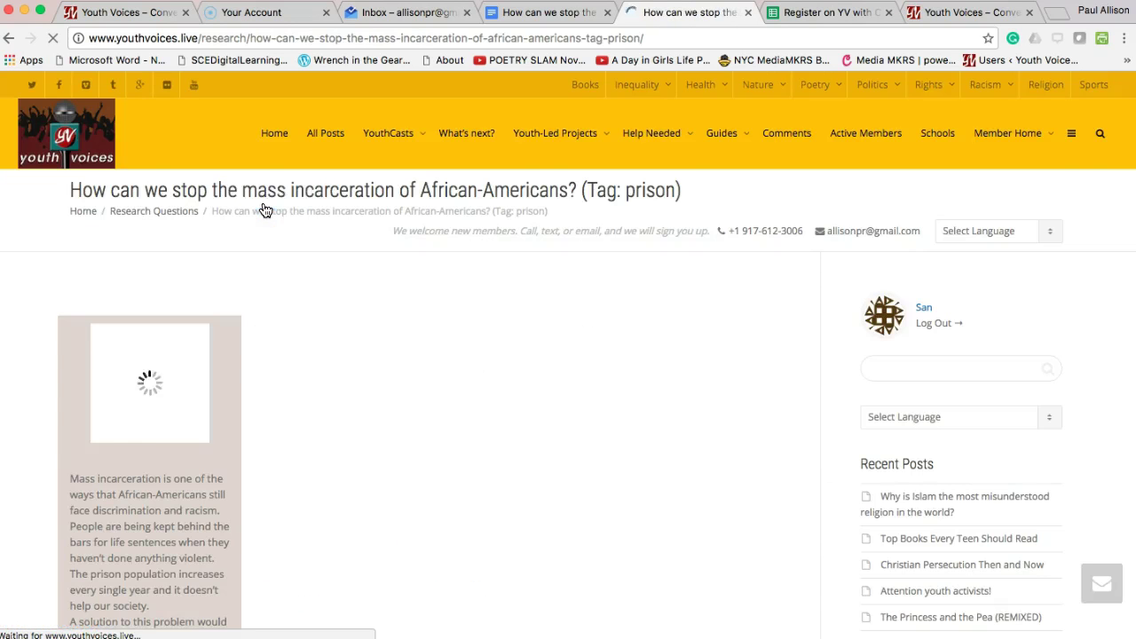
pyautogui.click(261, 217)
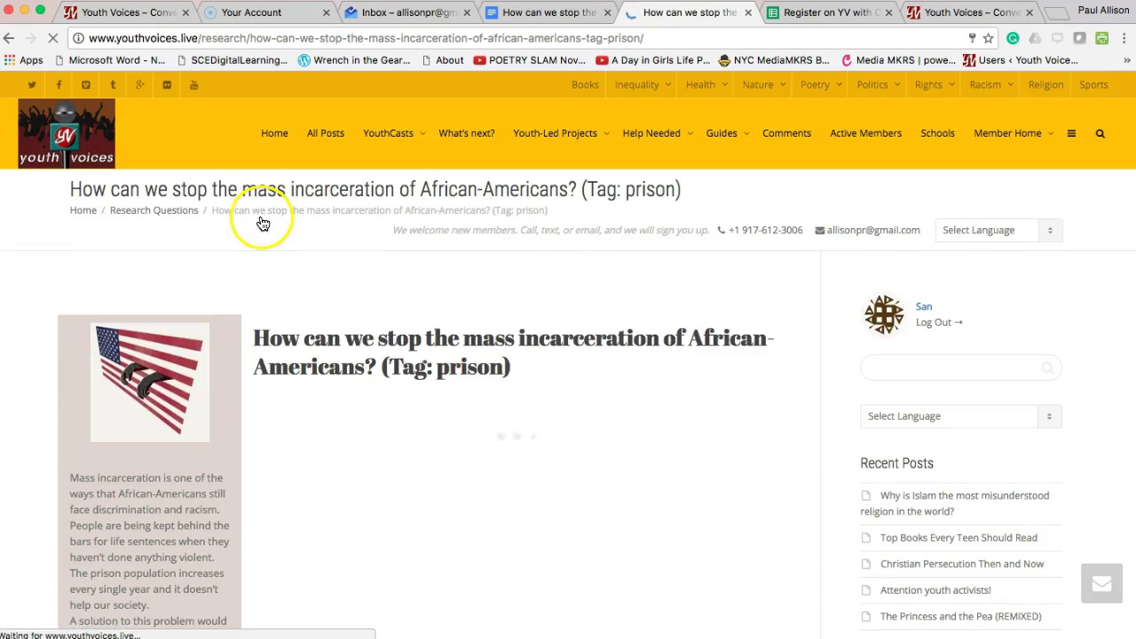
pyautogui.click(260, 284)
pyautogui.scroll(-1, 185, 608)
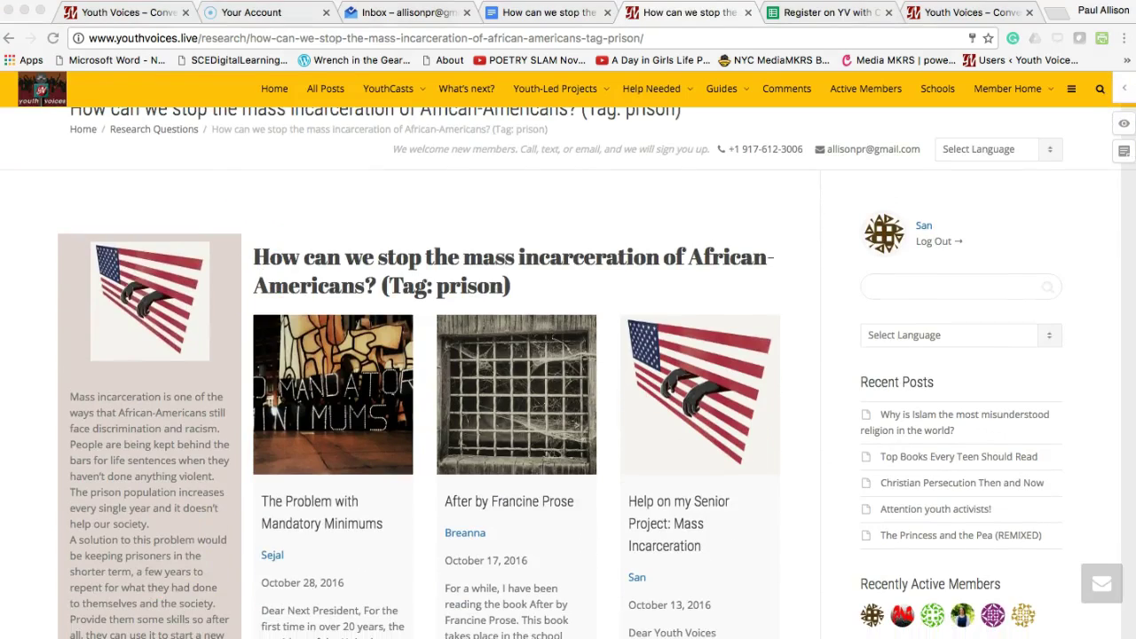
pyautogui.scroll(2, 380, 609)
pyautogui.scroll(-3, 654, 585)
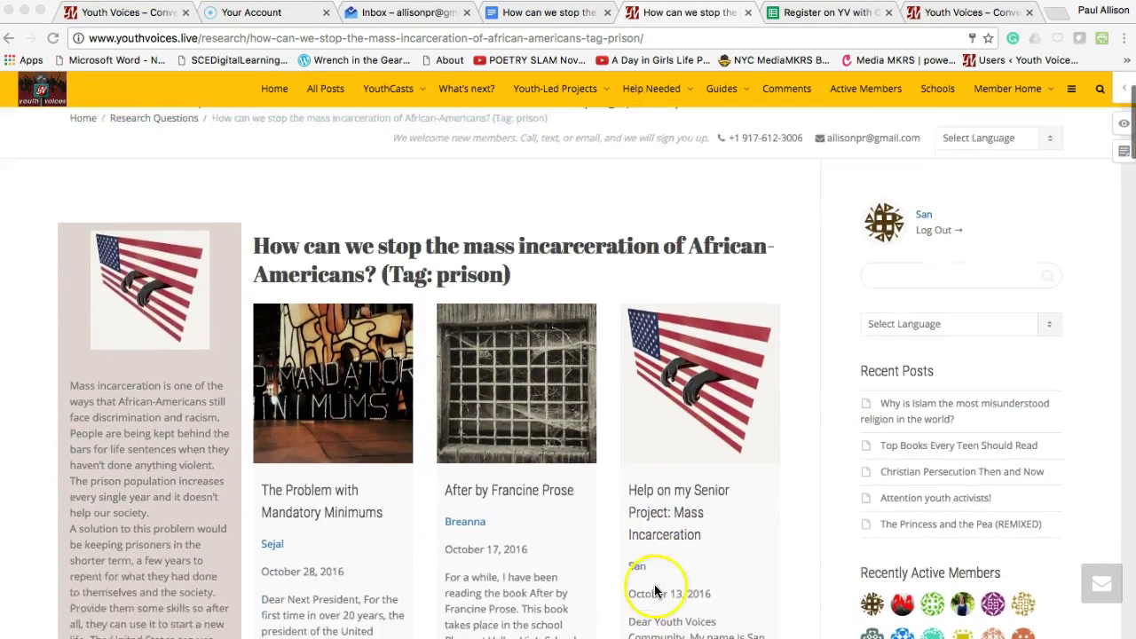
pyautogui.doubleClick(656, 487)
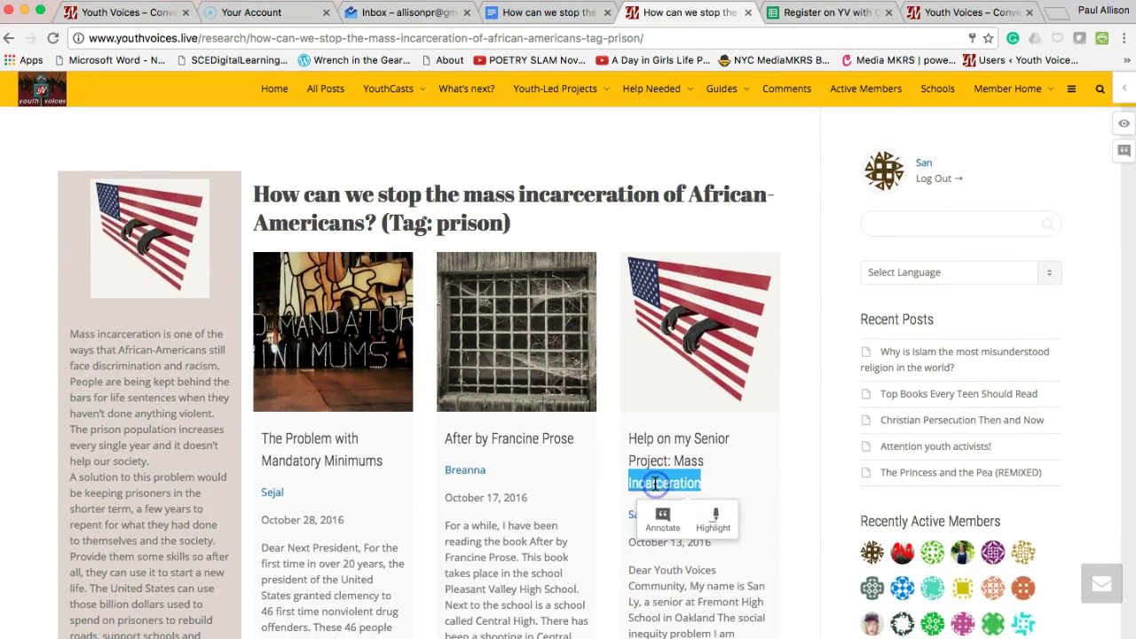
# Open the "Help on my Senior Project: Mass Incarceration" post from the grid and review its text and tags
pyautogui.click(676, 337)
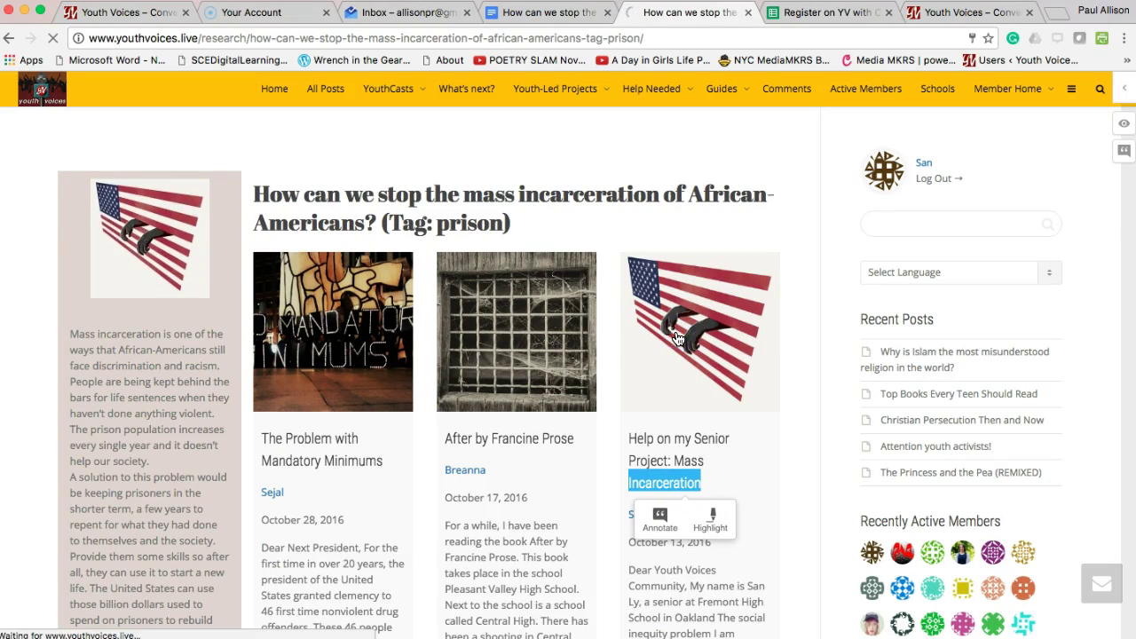
pyautogui.scroll(-10, 459, 470)
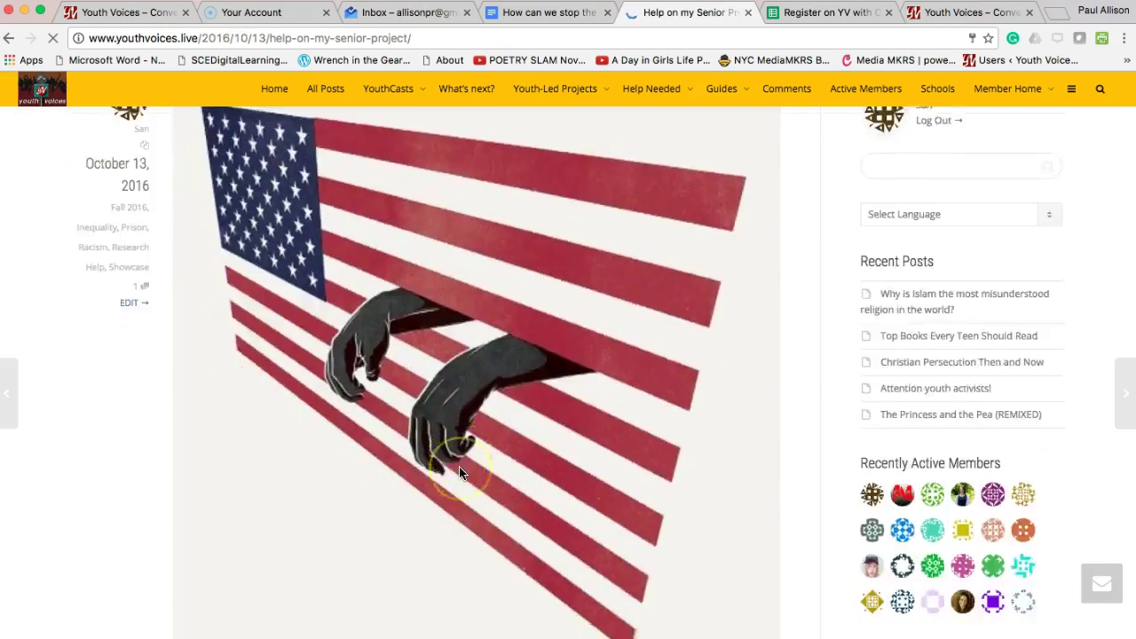
pyautogui.scroll(-2, 459, 473)
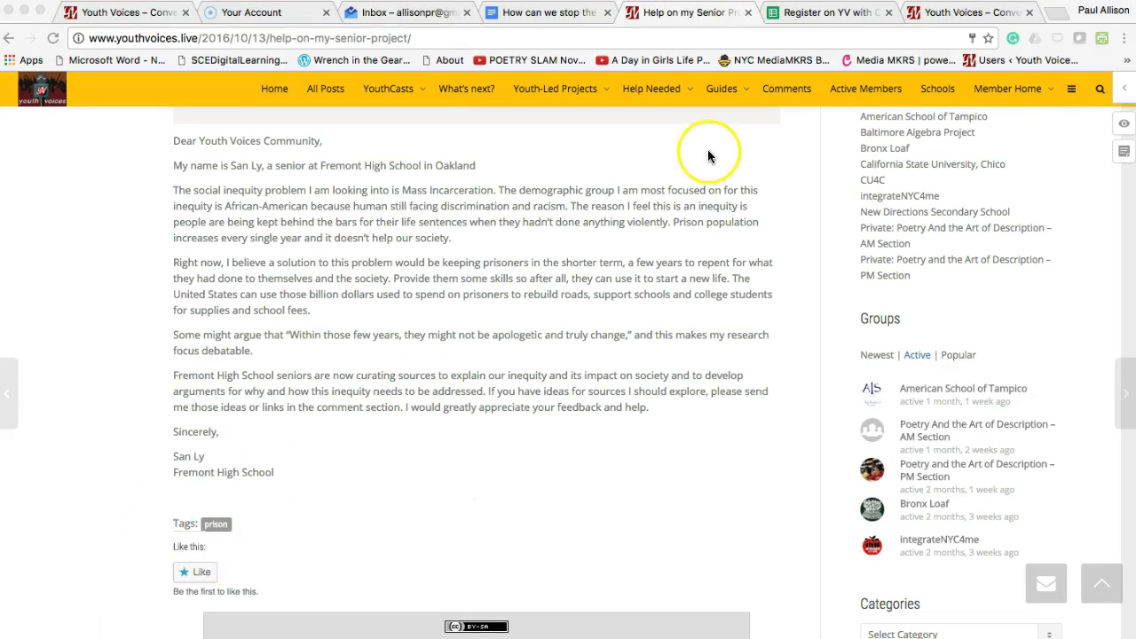
# Go to the member Dashboard from the post
pyautogui.click(1015, 88)
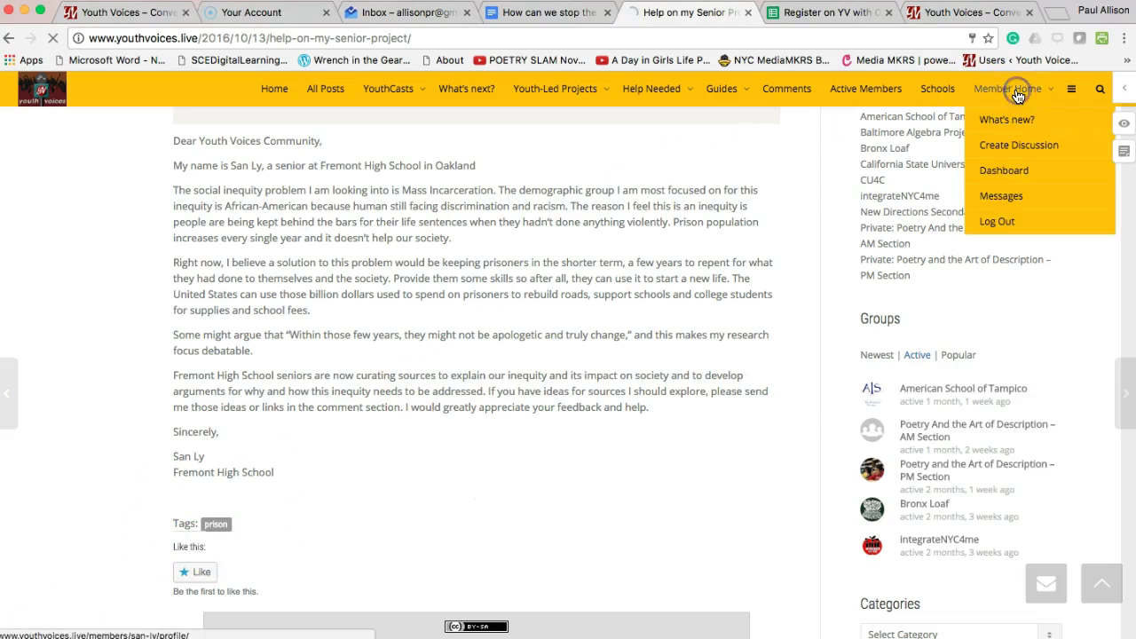
pyautogui.click(1004, 172)
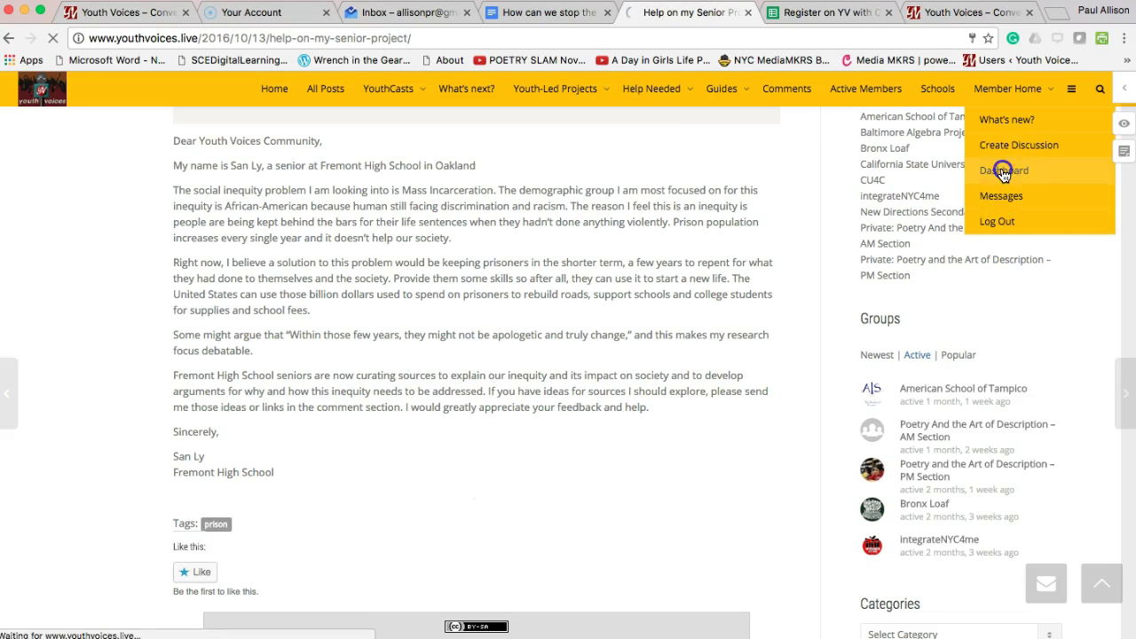